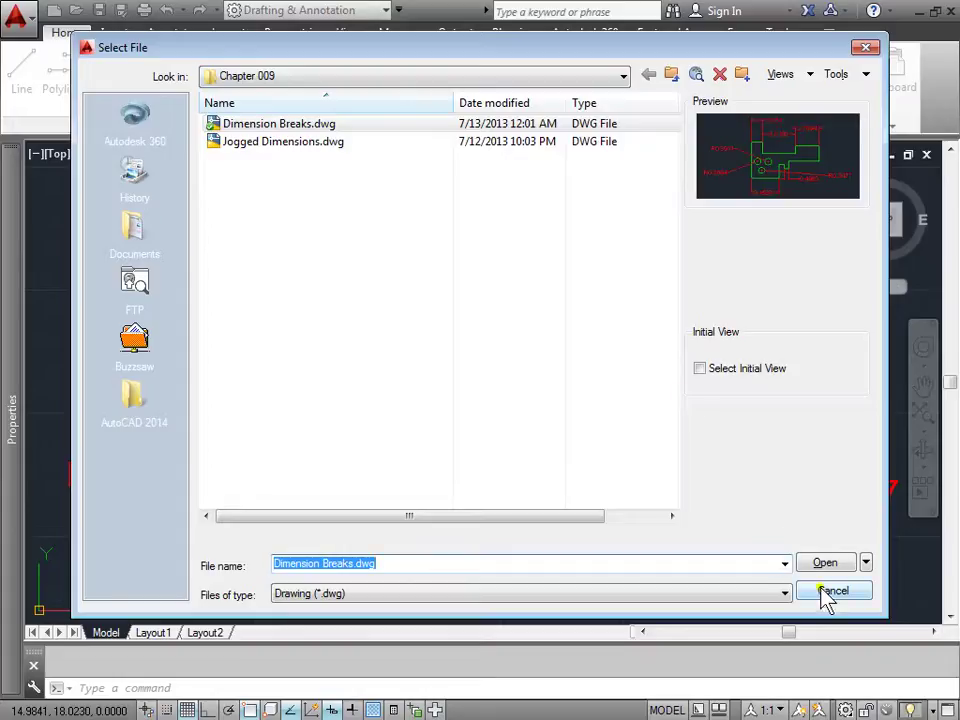
Dismiss the Select File dialog to reveal the loaded Dimension Breaks.dwg.
left_click(830, 593)
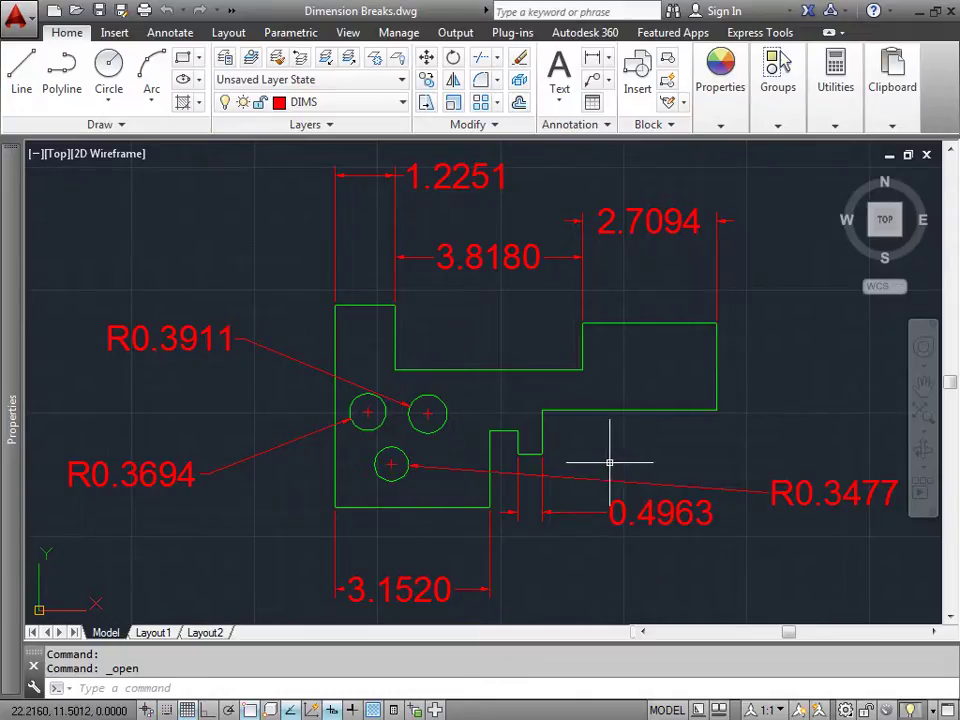
scroll(565, 475, "up", 4)
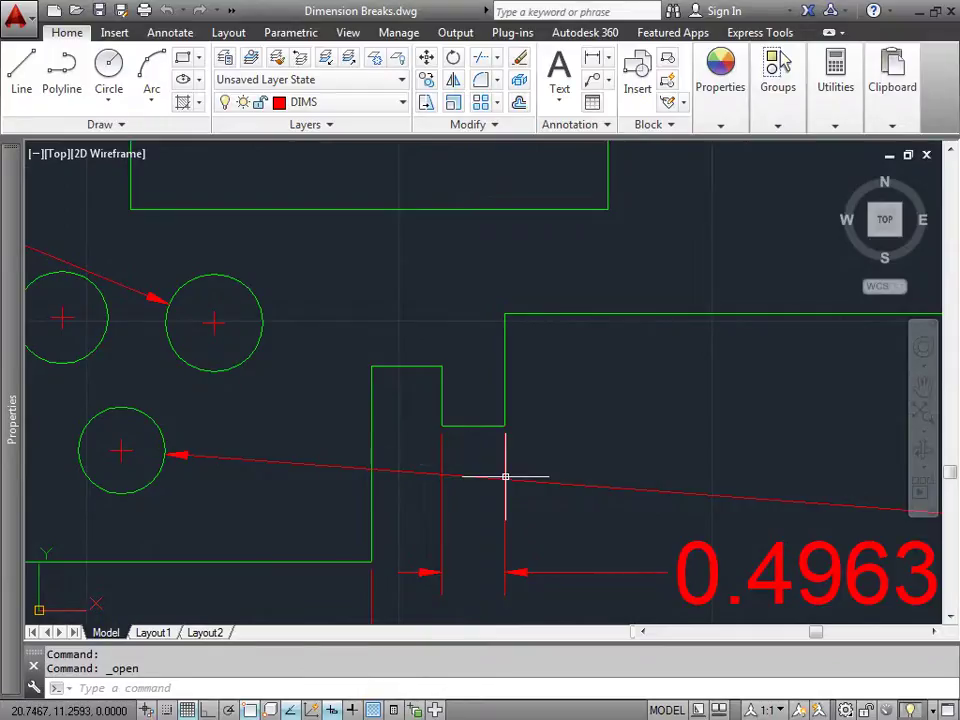
mouse_move(506, 492)
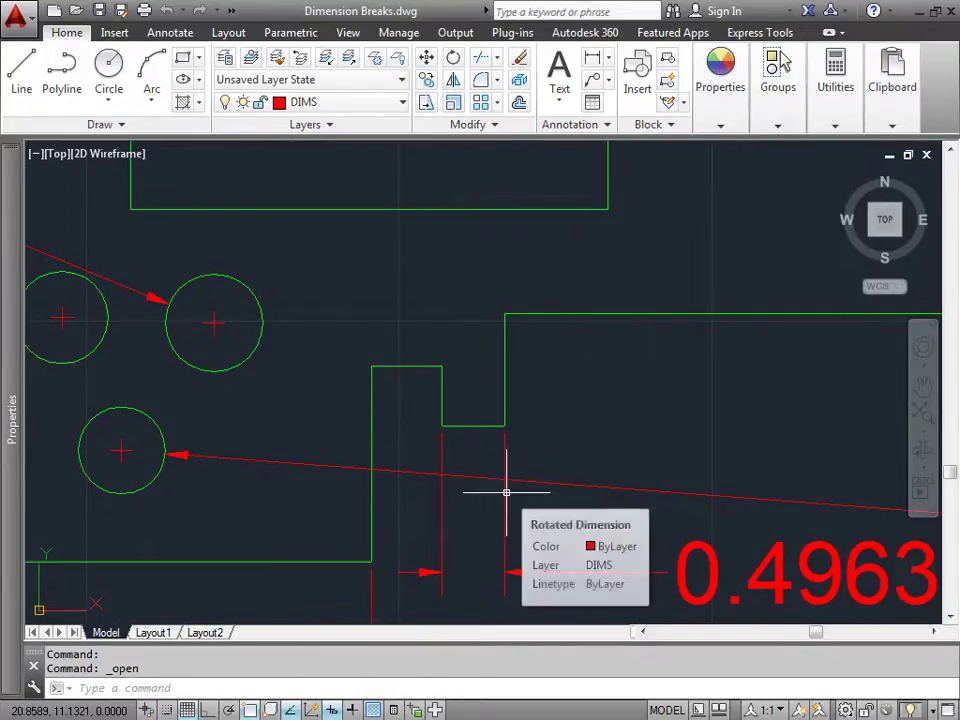
scroll(506, 492, "down", 4)
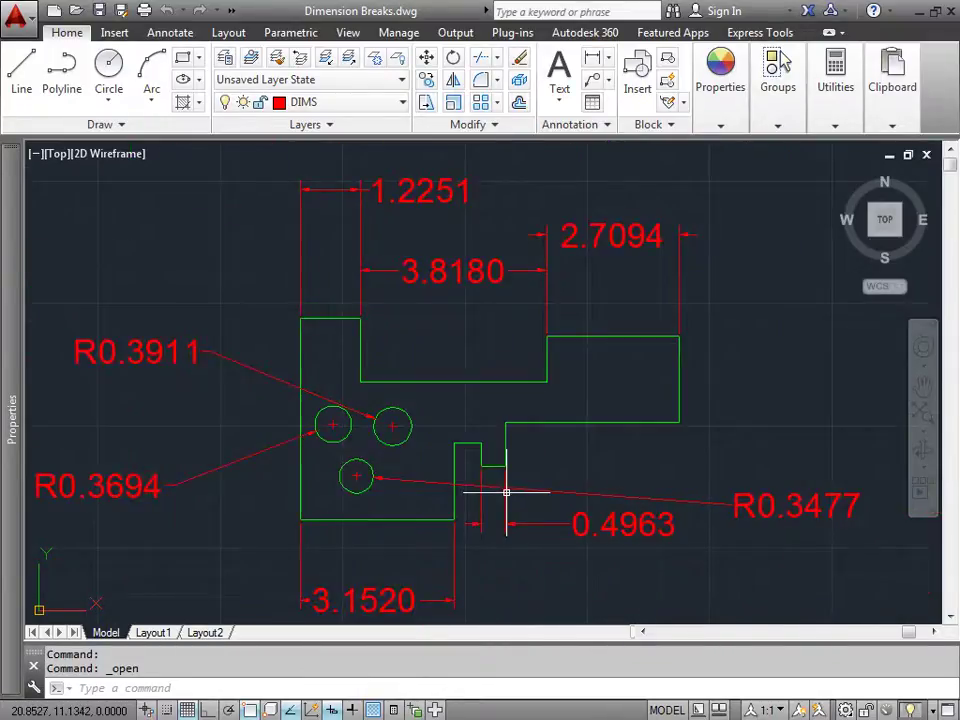
Break the R0.3477 leader using the 0.4963 dimension as the break object.
left_click(172, 36)
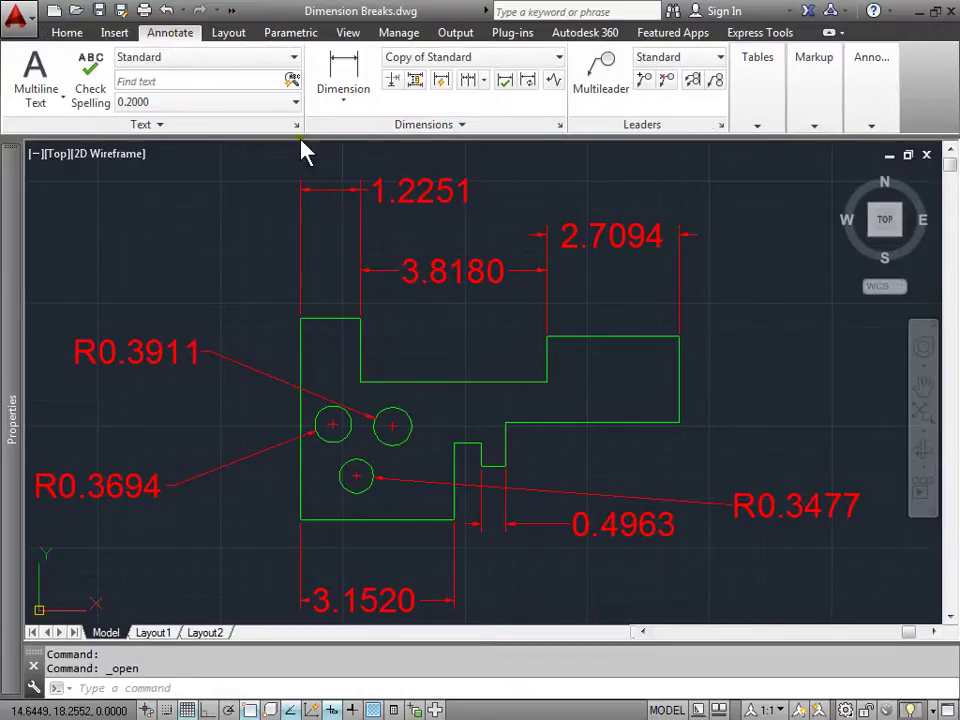
left_click(394, 82)
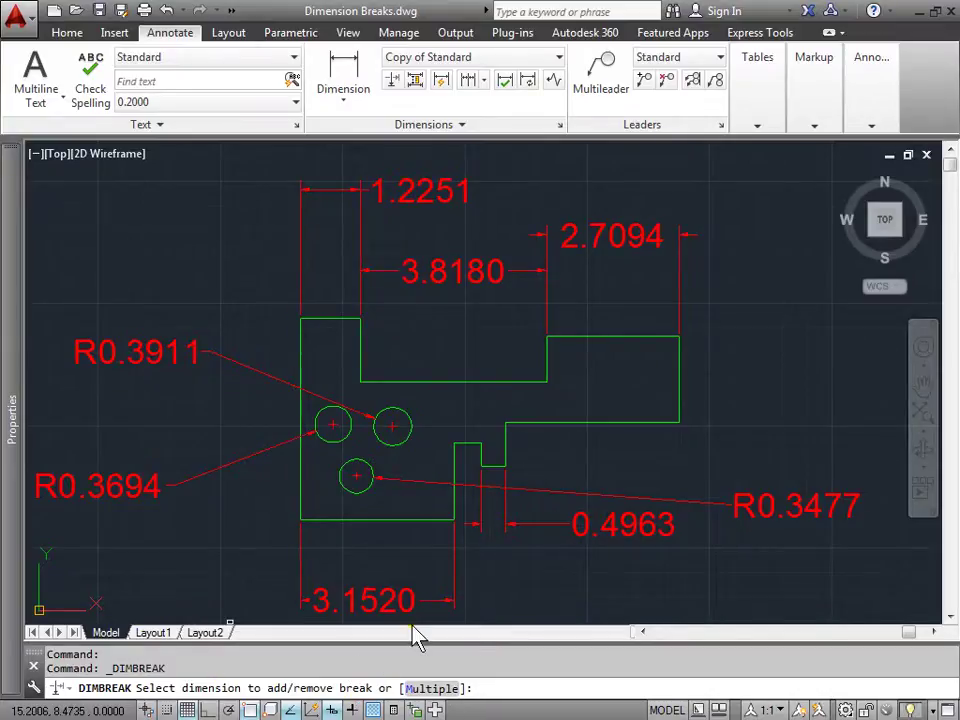
left_click(740, 505)
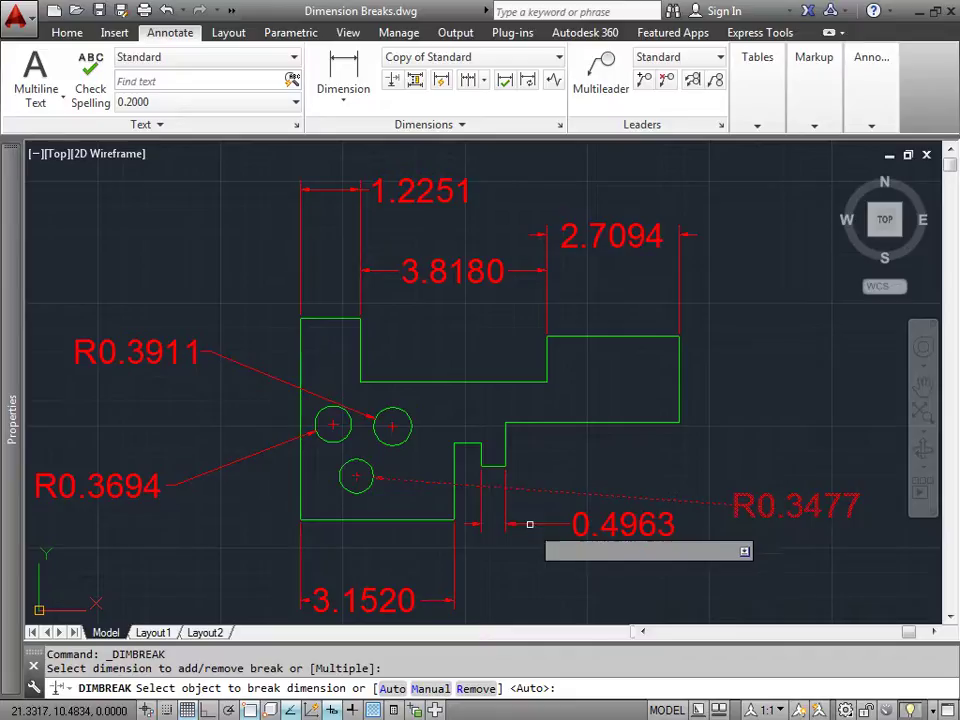
left_click(612, 523)
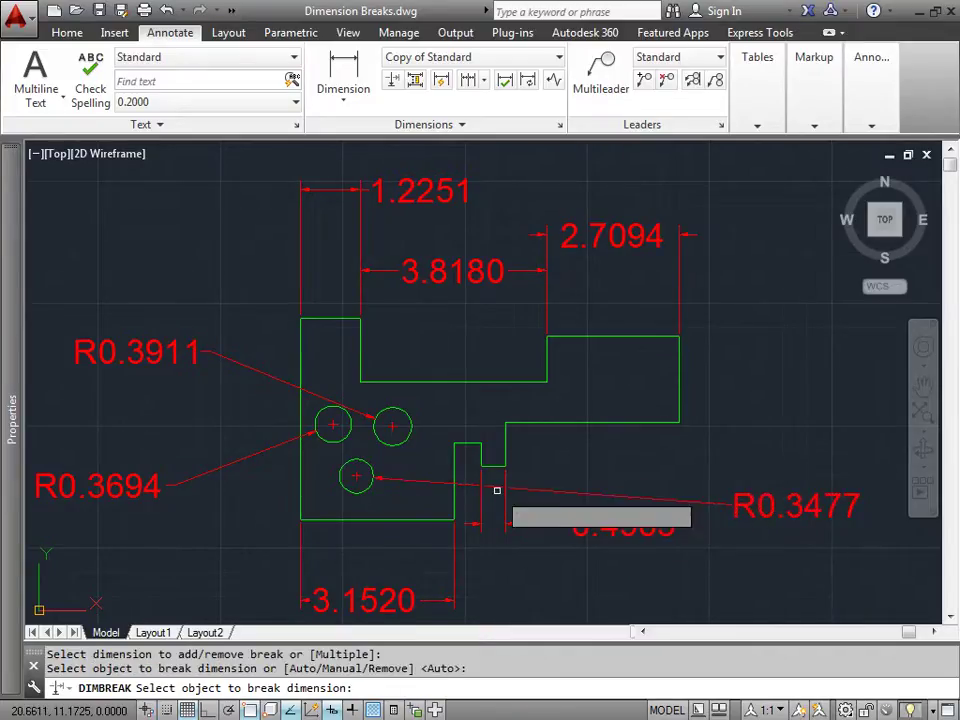
scroll(491, 491, "up", 4)
scroll(491, 491, "up", 4)
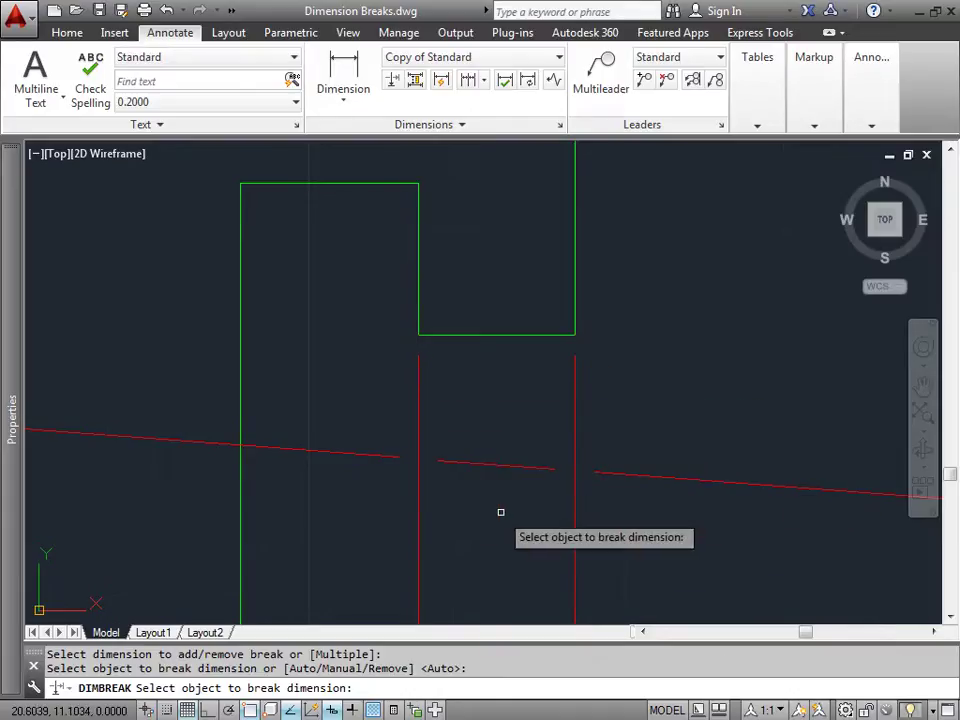
scroll(499, 512, "down", 6)
Add the part's bottom edge as another break object for the R0.3477 leader.
scroll(499, 512, "down", 2)
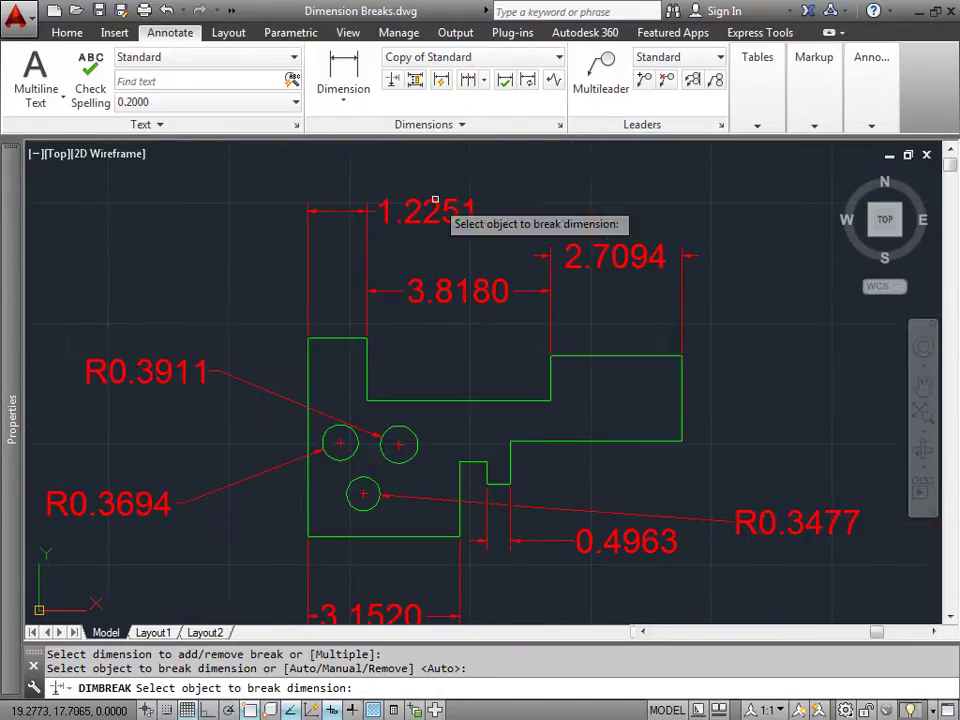
left_click(391, 84)
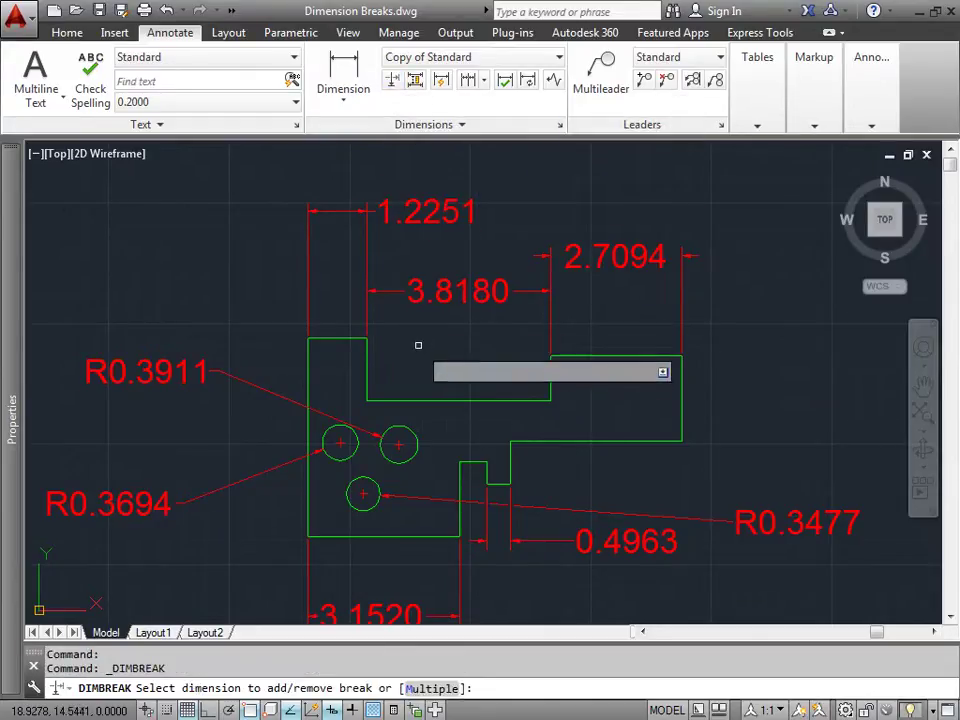
middle_click_drag(418, 343, 420, 302)
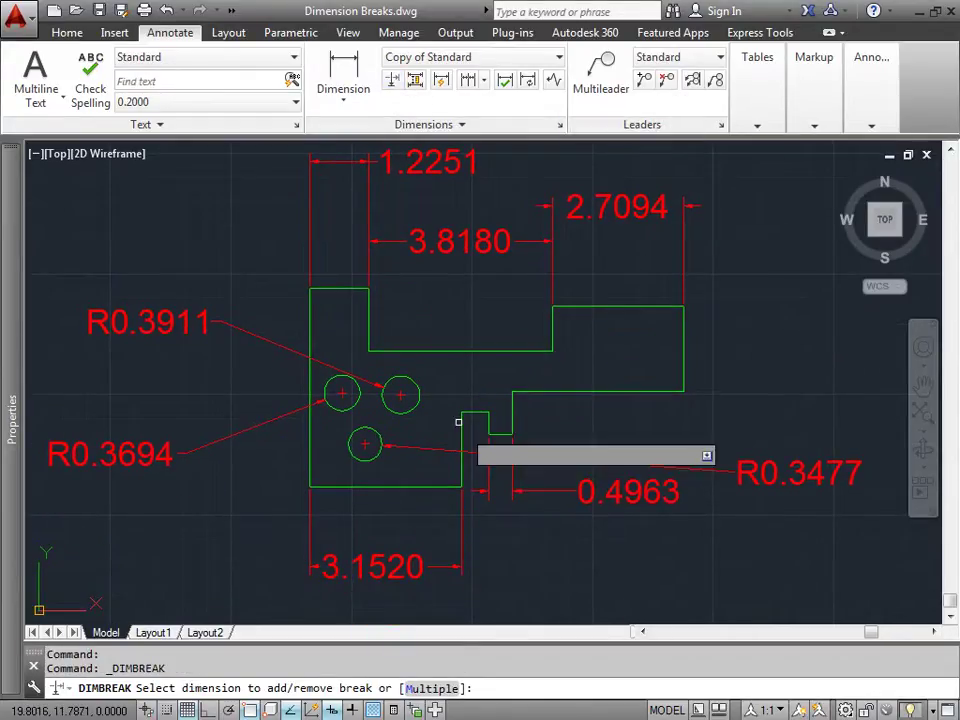
left_click(777, 478)
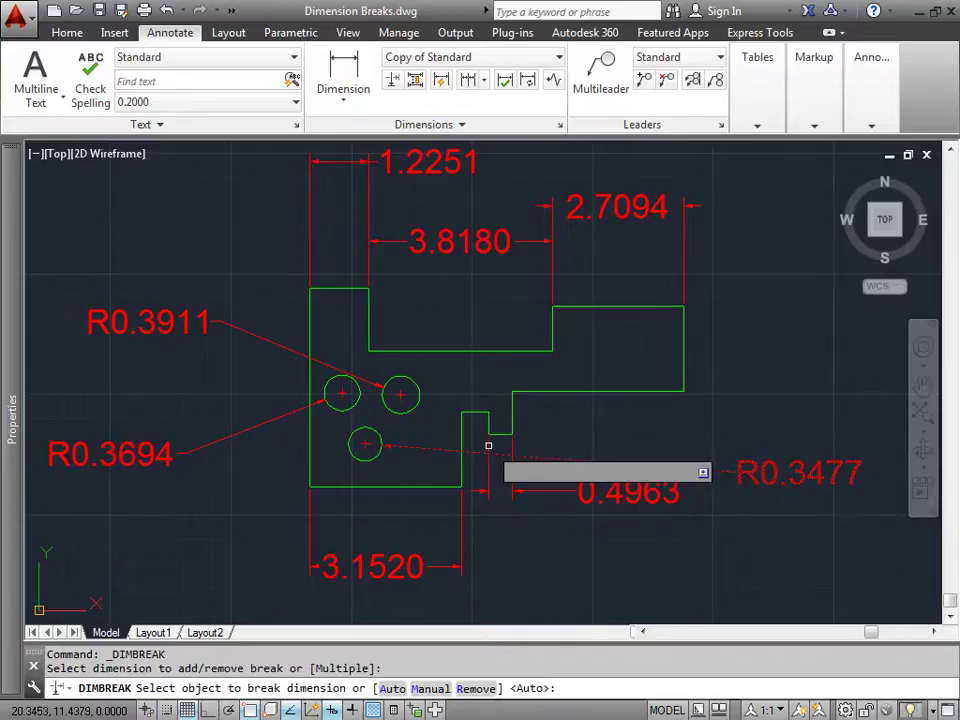
left_click(433, 487)
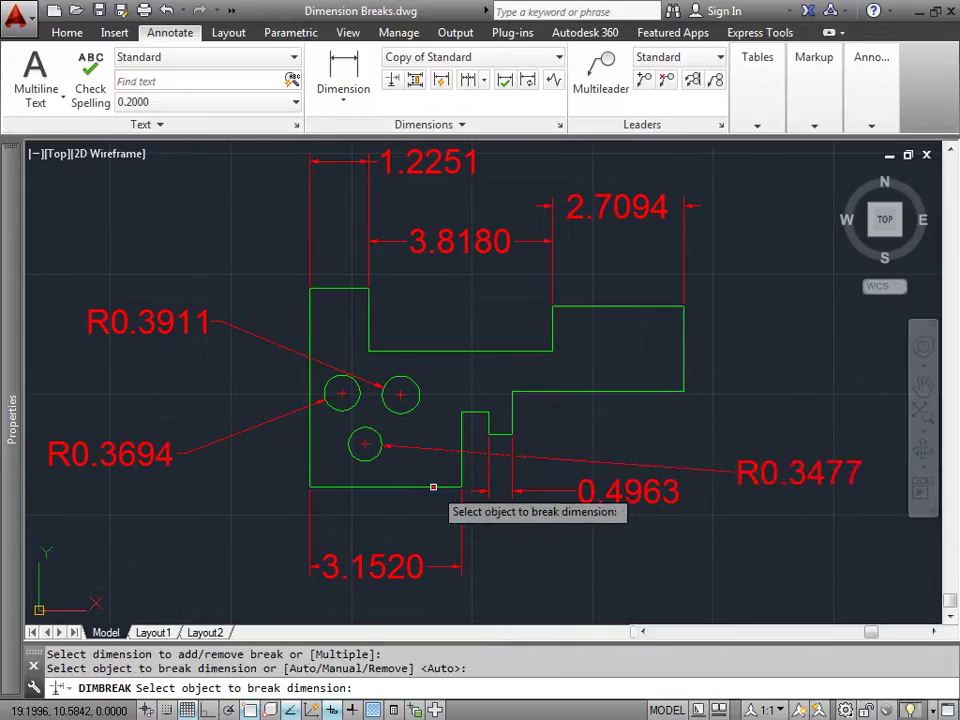
scroll(439, 476, "up", 4)
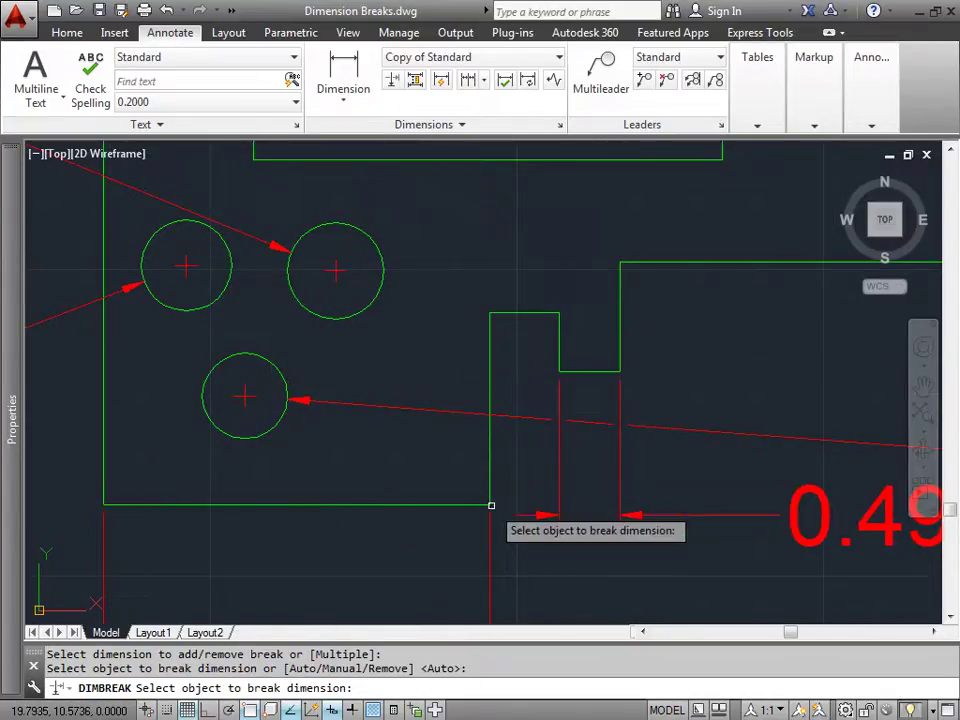
key("Escape")
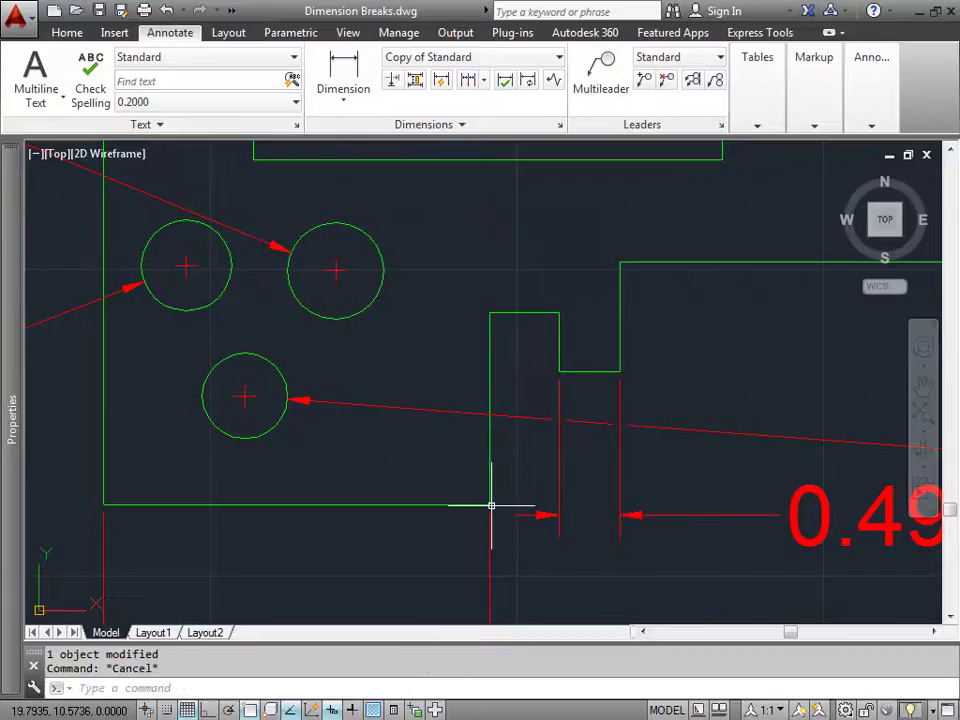
left_click(448, 506)
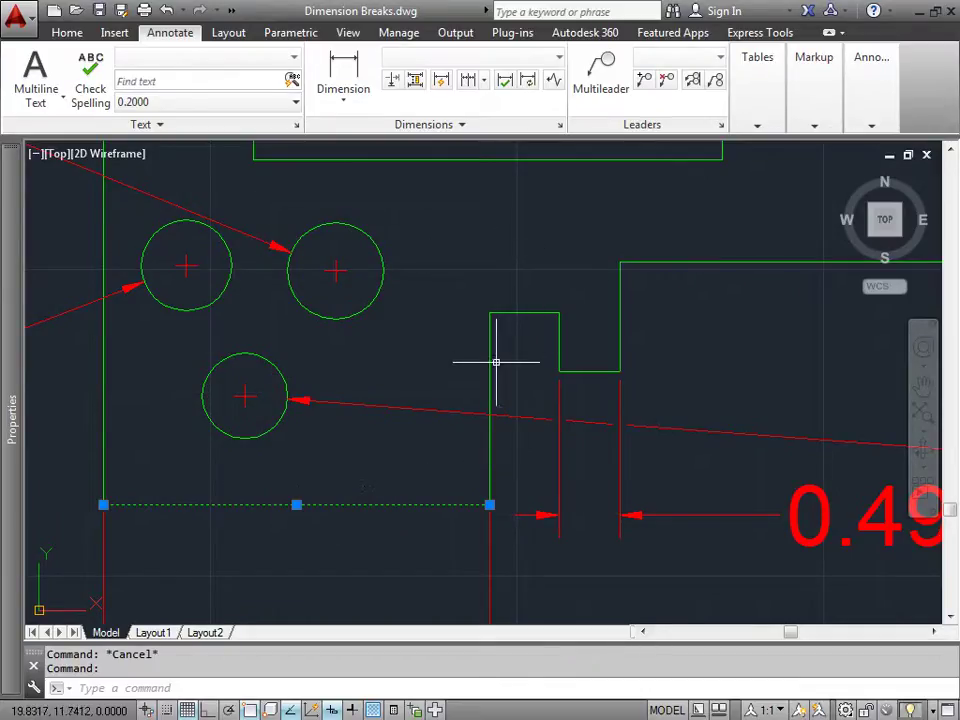
Break the R0.3477 leader at the green vertical edge beside the notch.
key("Escape")
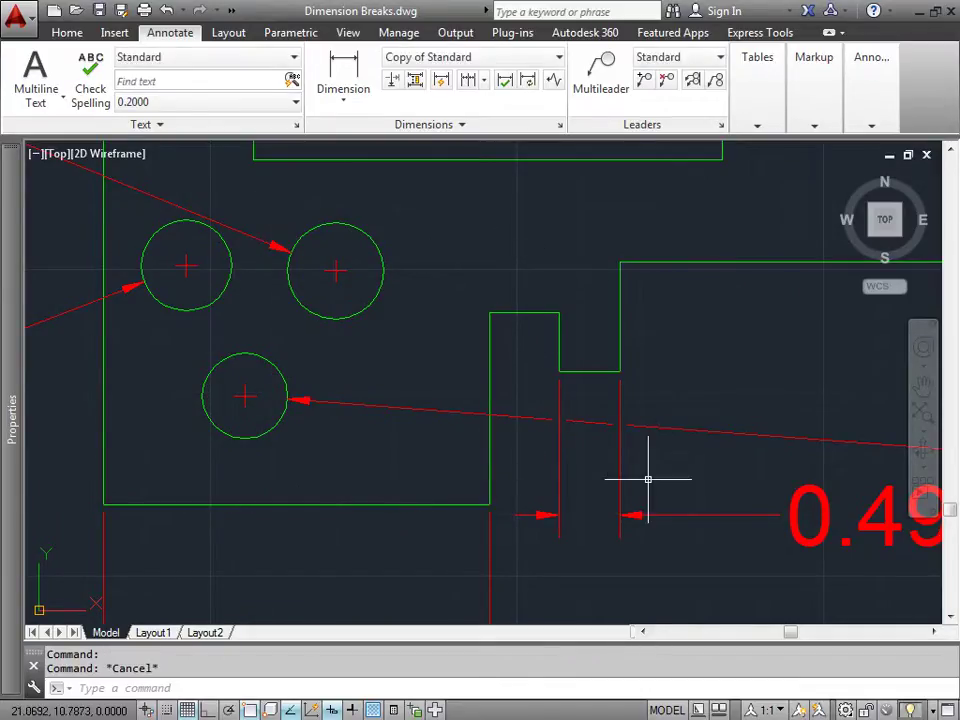
scroll(518, 205, "down", 2)
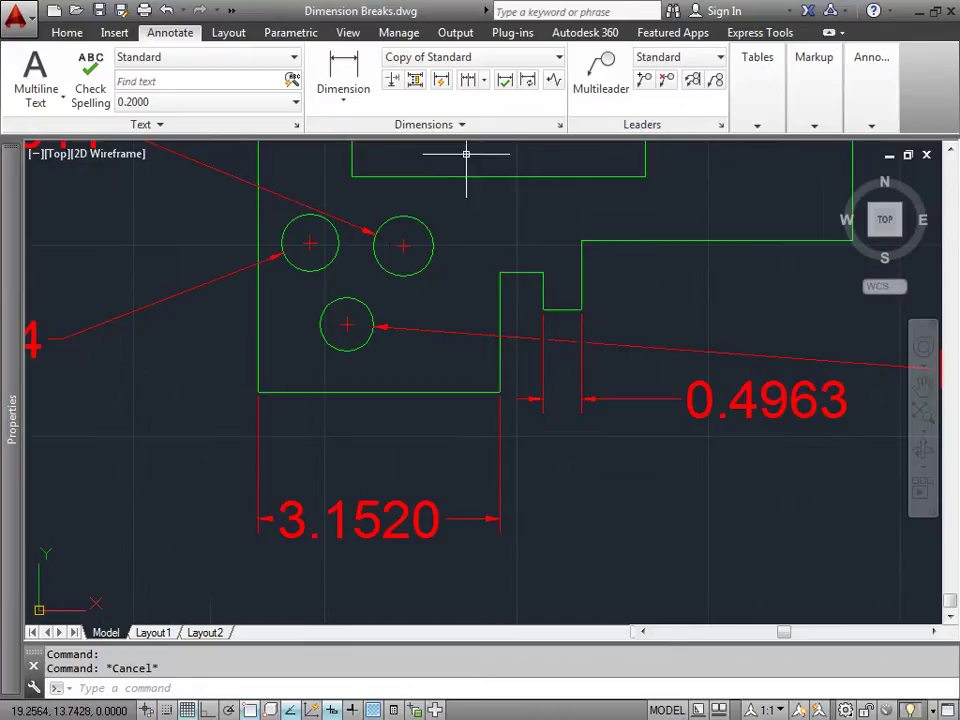
left_click(393, 81)
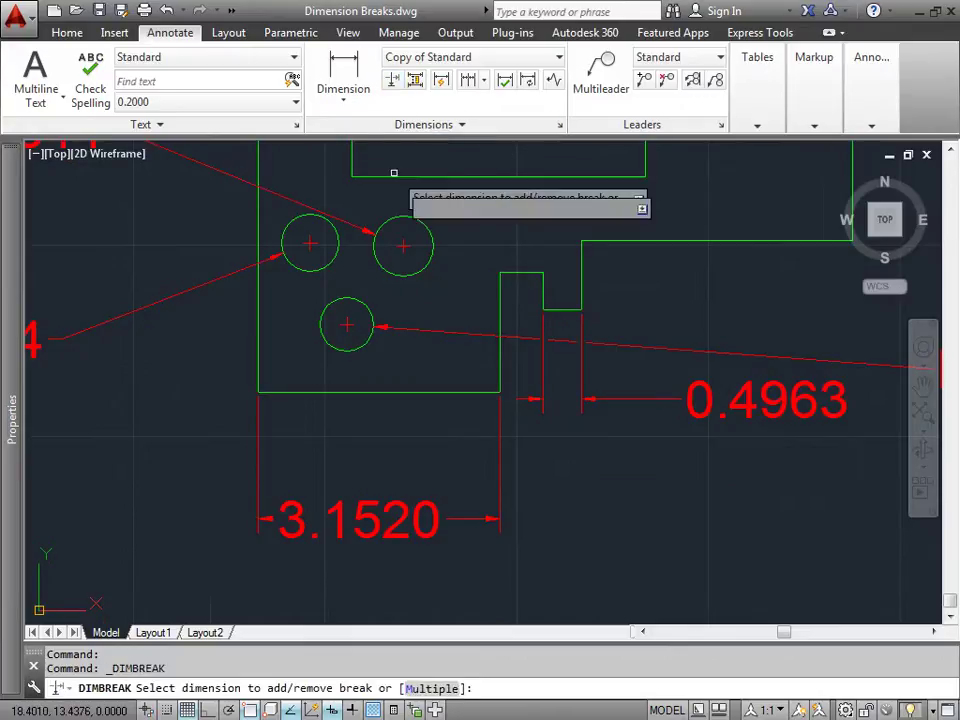
left_click(712, 350)
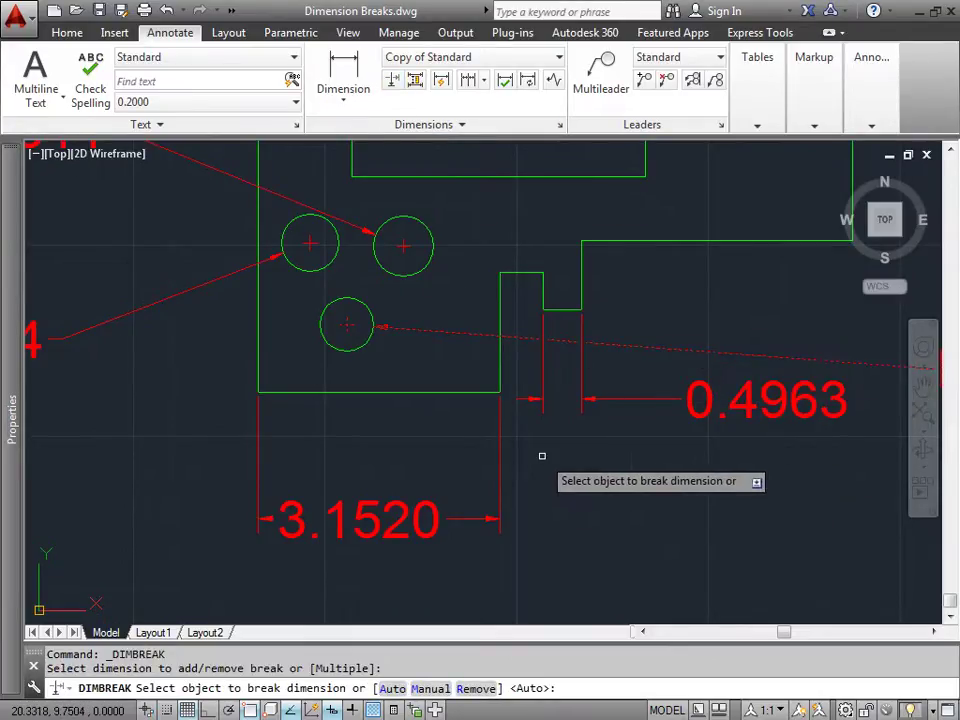
left_click(499, 355)
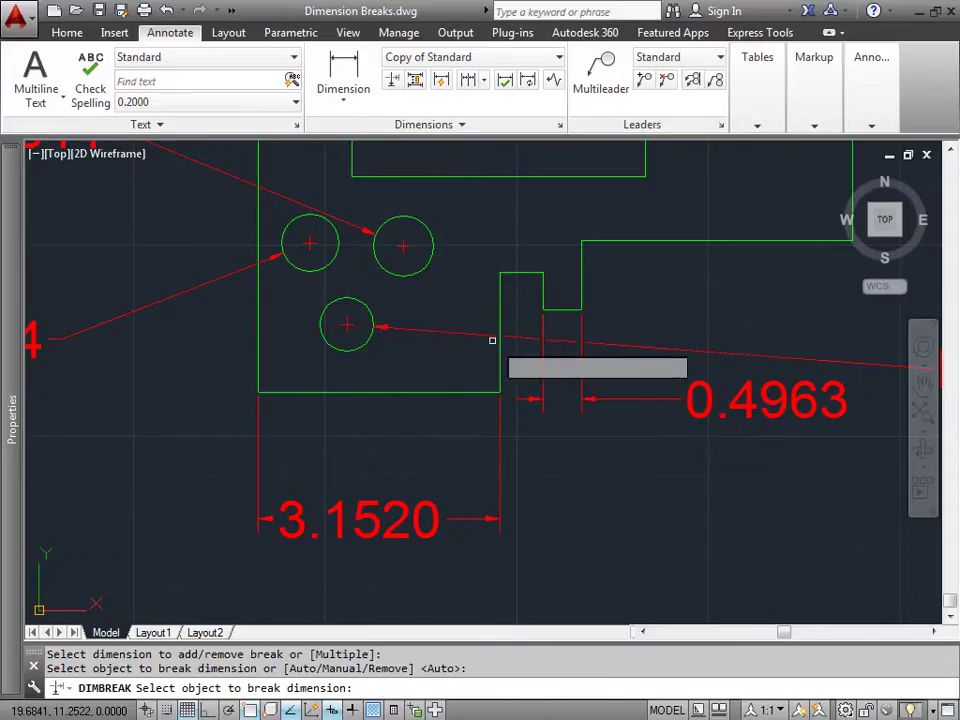
scroll(612, 495, "down", 2)
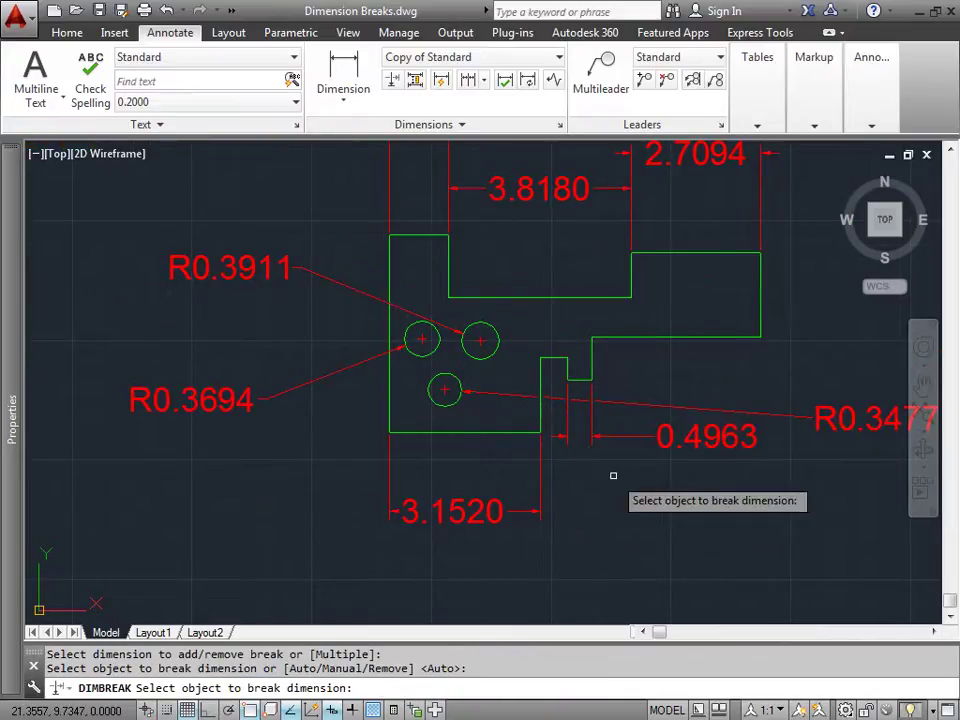
middle_click_drag(709, 366, 613, 366)
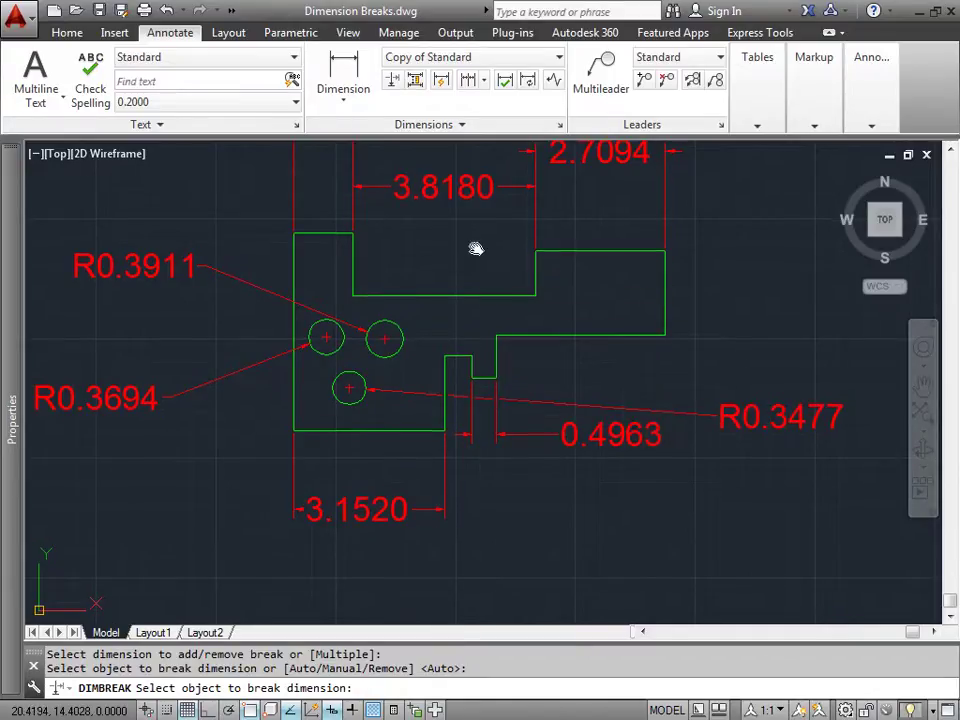
Add a 1.3149 vertical linear dimension left of the part, snapping to the outline's endpoint.
mouse_move(476, 249)
middle_mouse_down()
mouse_move(480, 321)
mouse_move(465, 294)
middle_mouse_up()
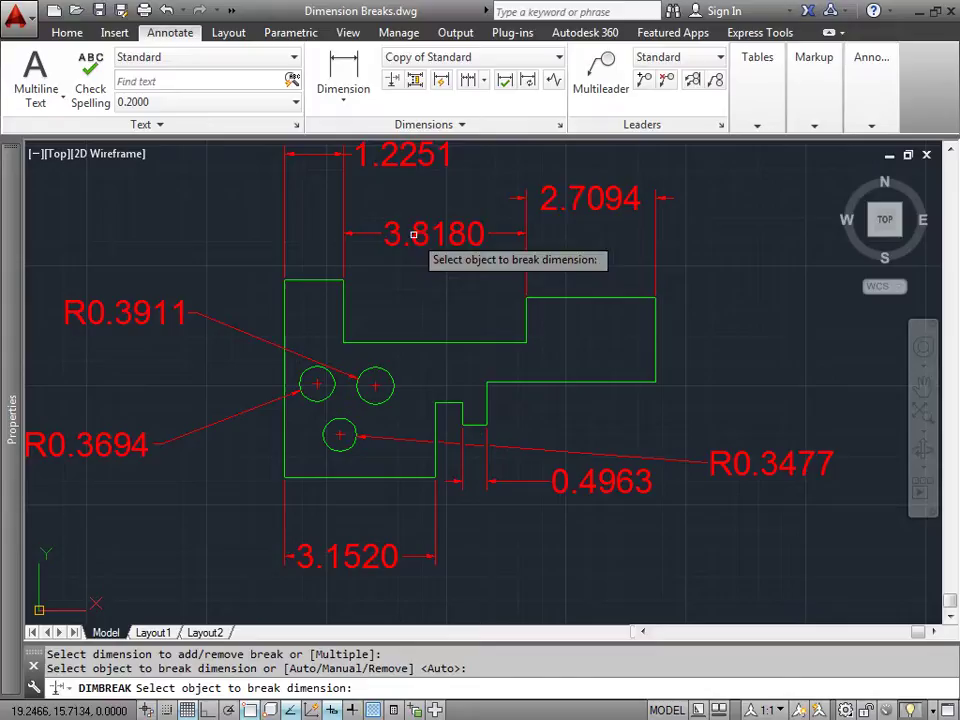
left_click(345, 84)
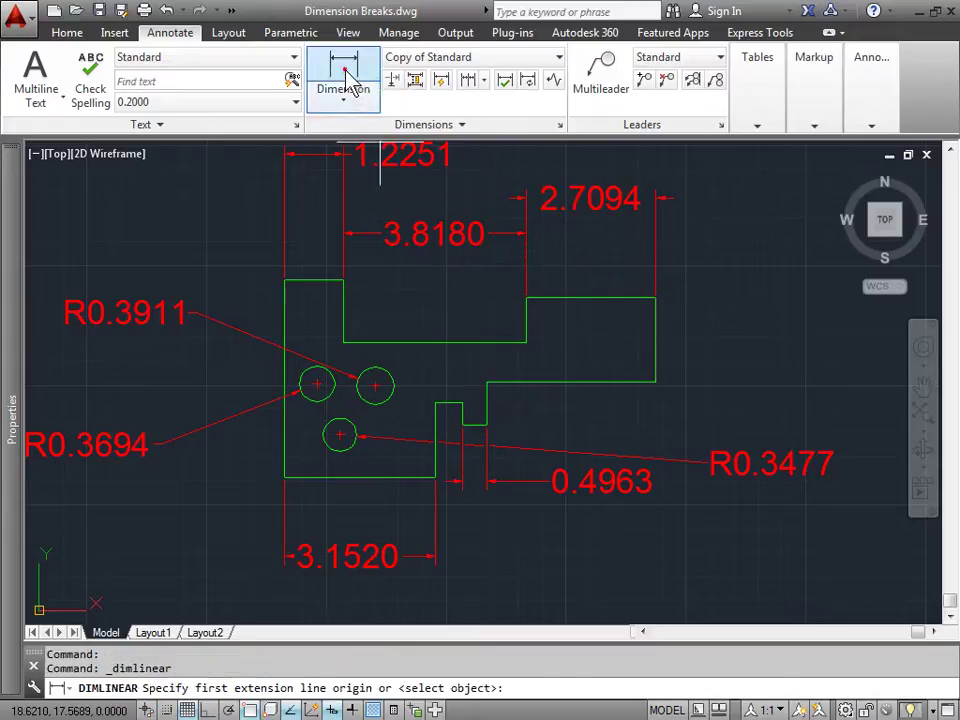
left_click(343, 342)
right_click(366, 303, "shift")
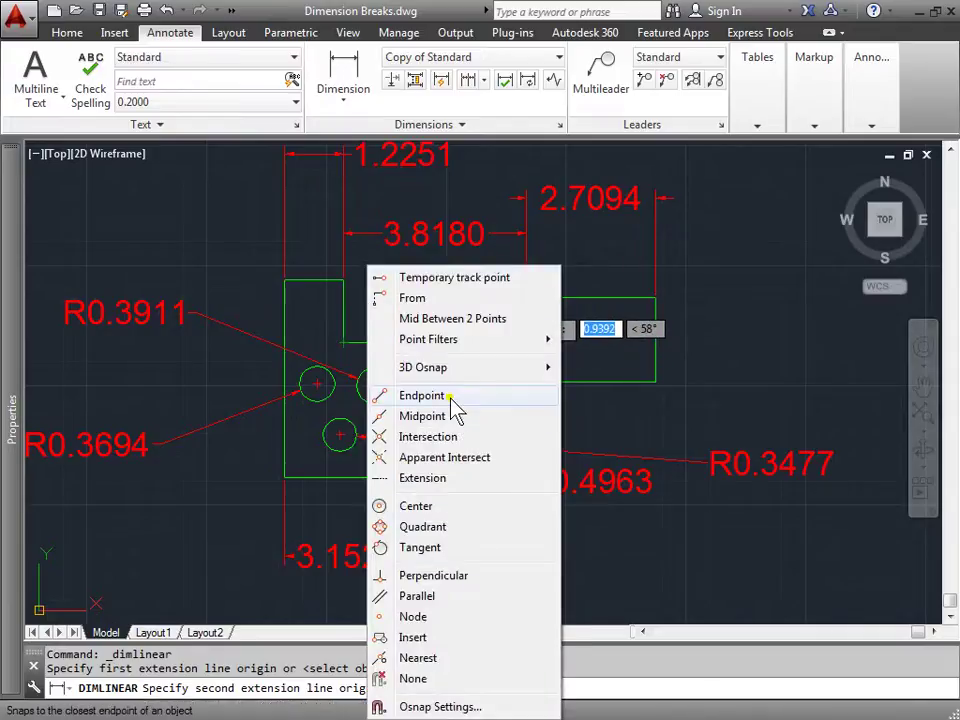
left_click(424, 396)
left_click(343, 280)
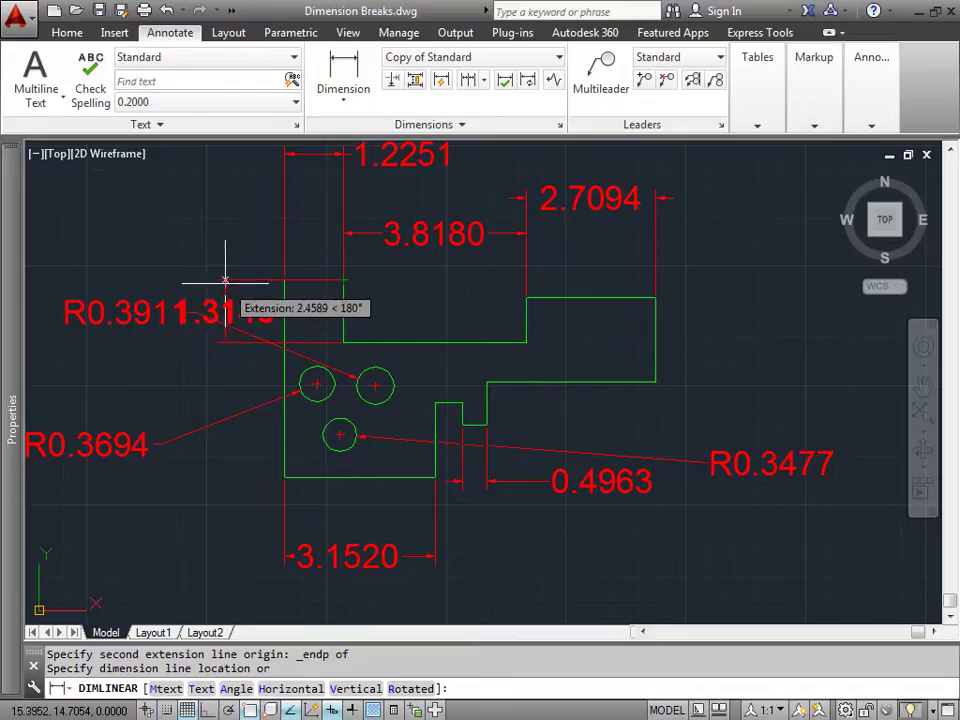
mouse_move(225, 278)
middle_mouse_down()
mouse_move(203, 281)
mouse_move(437, 285)
middle_mouse_up()
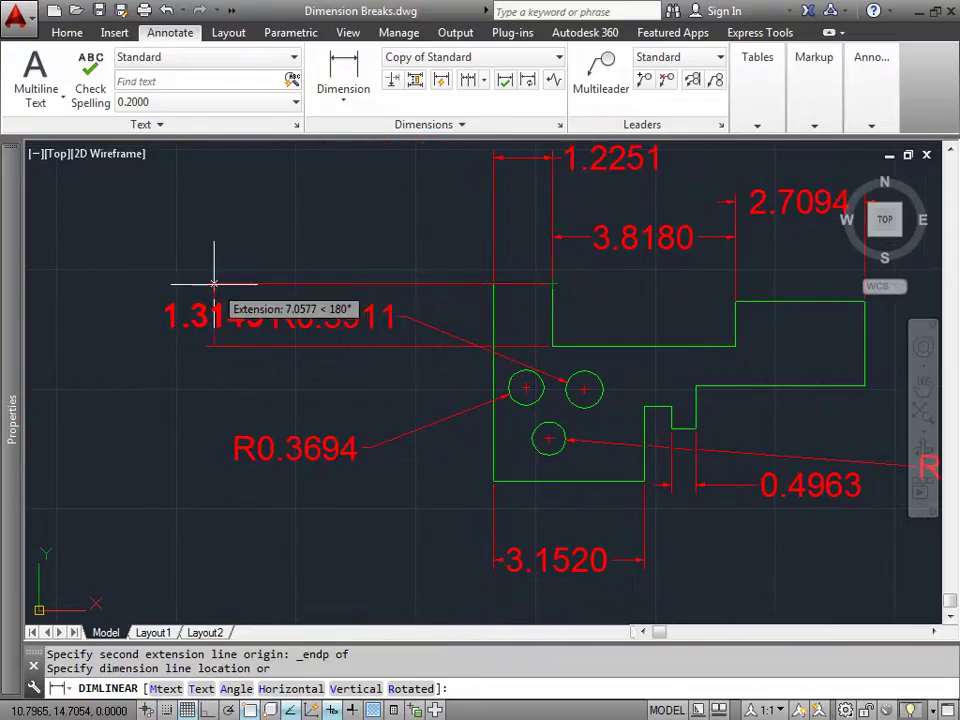
left_click(205, 284)
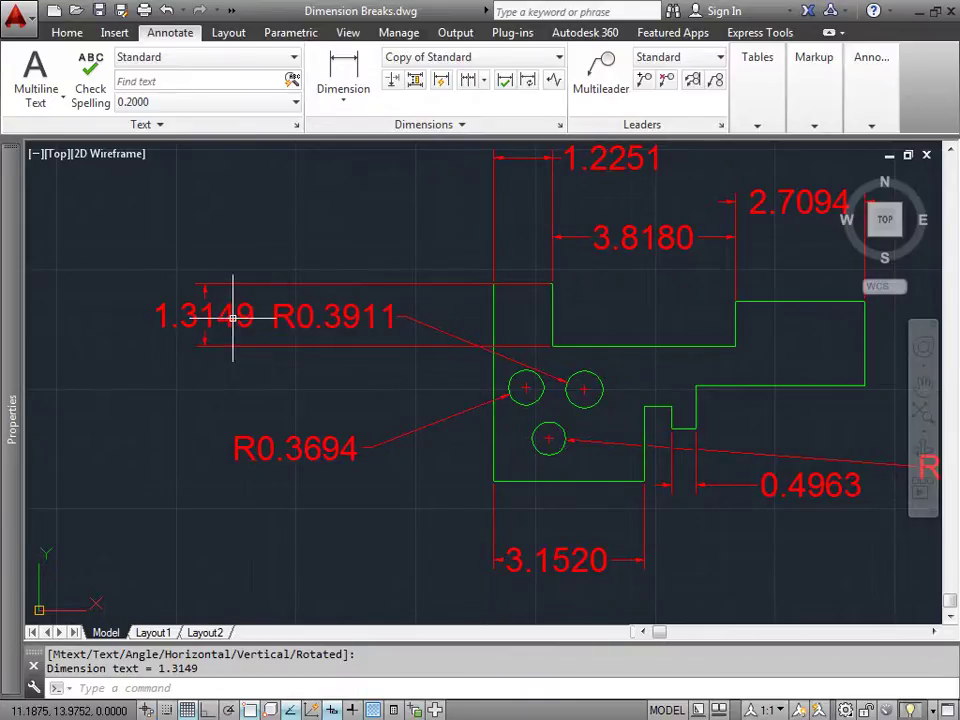
Dimension the right-hand step at 0.9379 with an Endpoint snap, placed right of the part.
mouse_move(765, 375)
middle_mouse_down()
mouse_move(754, 364)
mouse_move(564, 343)
middle_mouse_up()
left_click(352, 84)
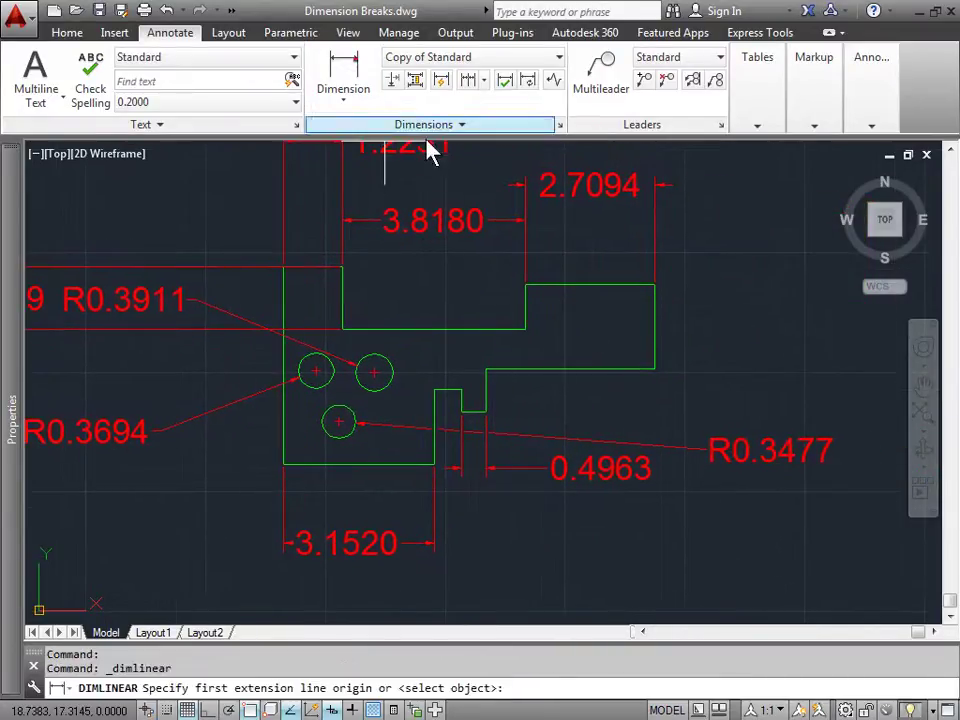
left_click(525, 328)
right_click(570, 336, "shift")
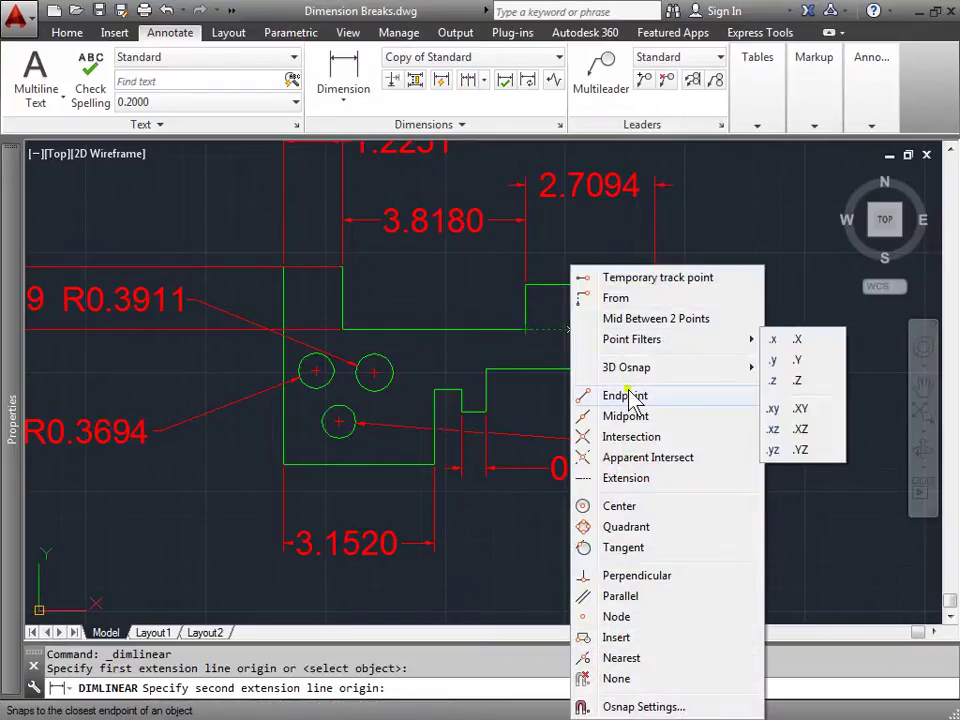
left_click(628, 397)
left_click(525, 284)
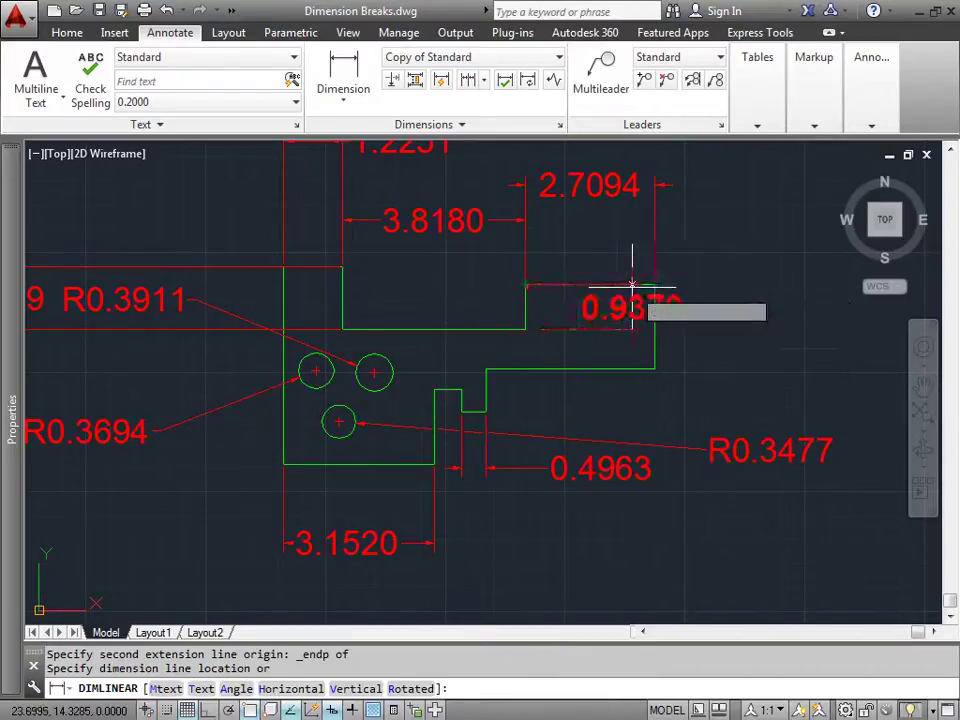
left_click(787, 286)
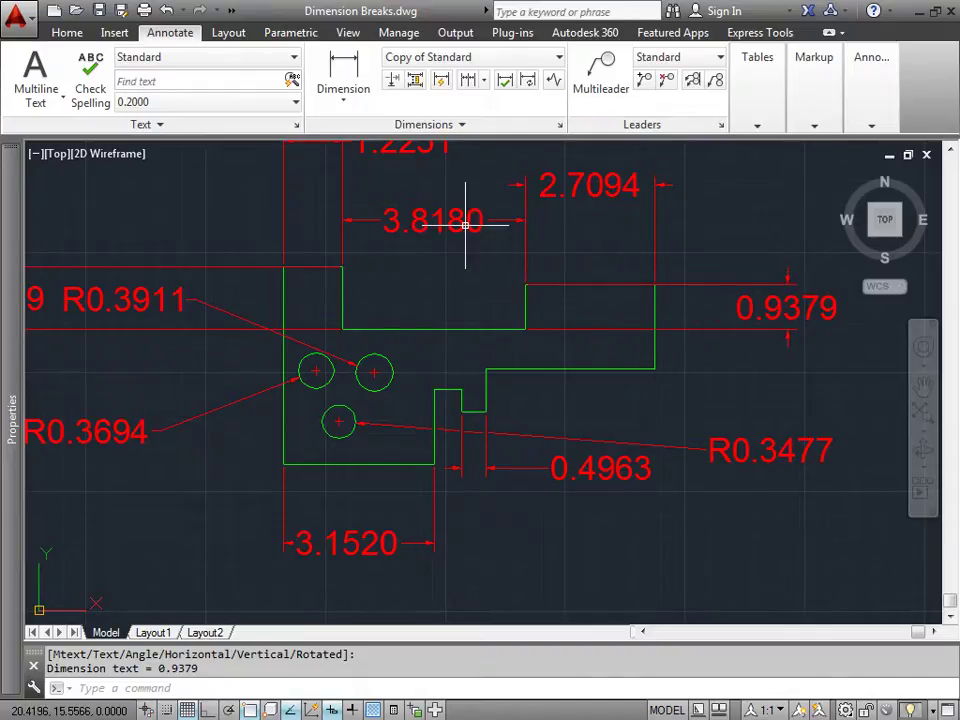
middle_click_drag(400, 272, 424, 268)
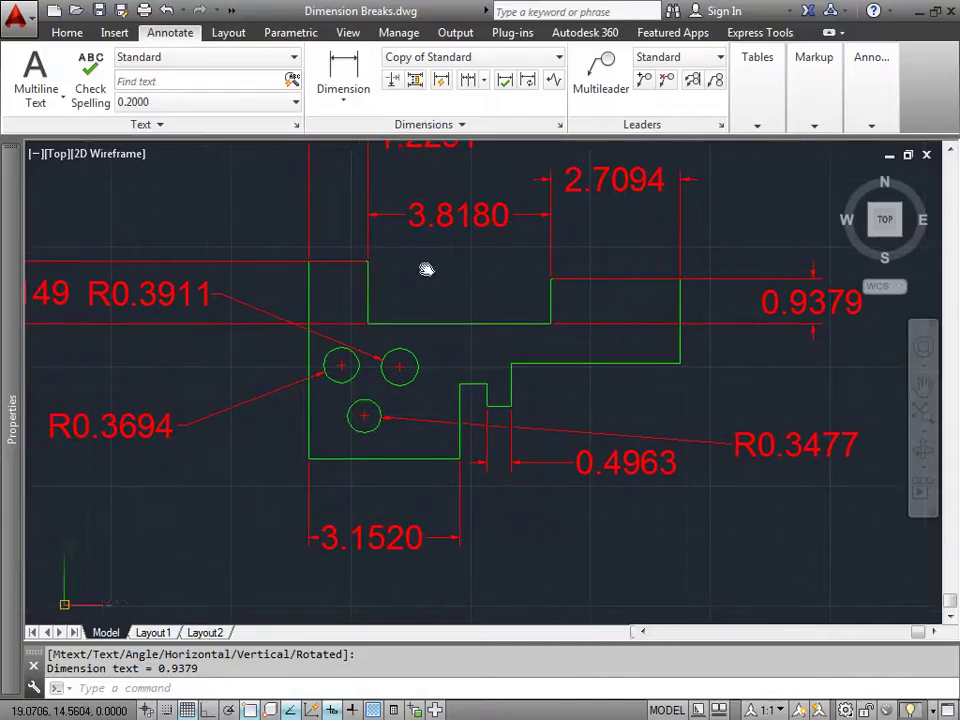
Manually break the R0.3911 leader between two picked points at the left edge.
left_click(393, 82)
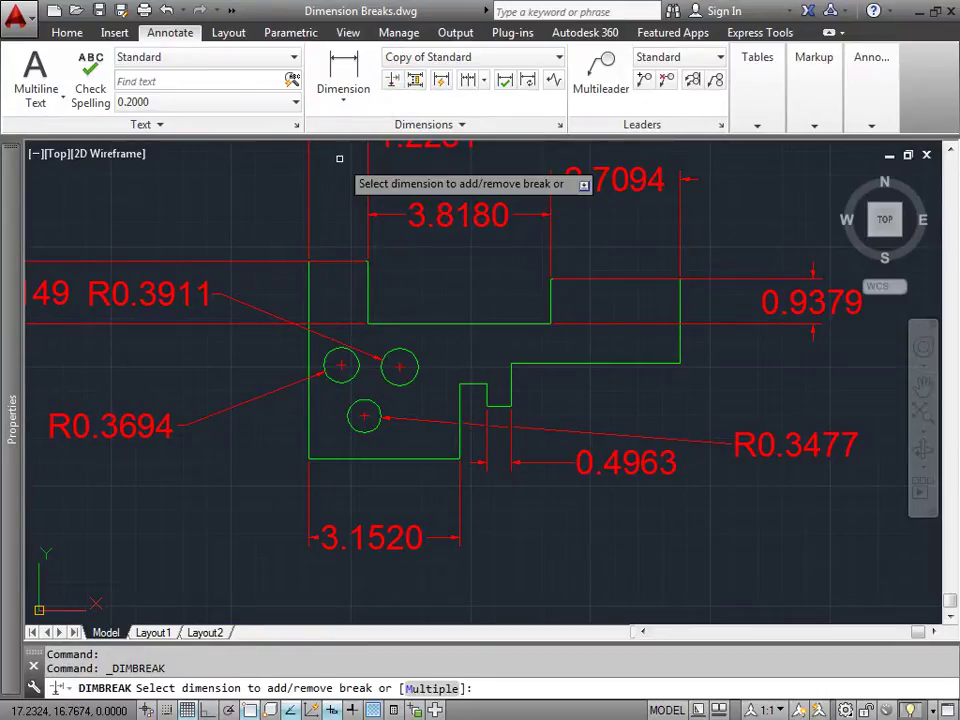
left_click(170, 293)
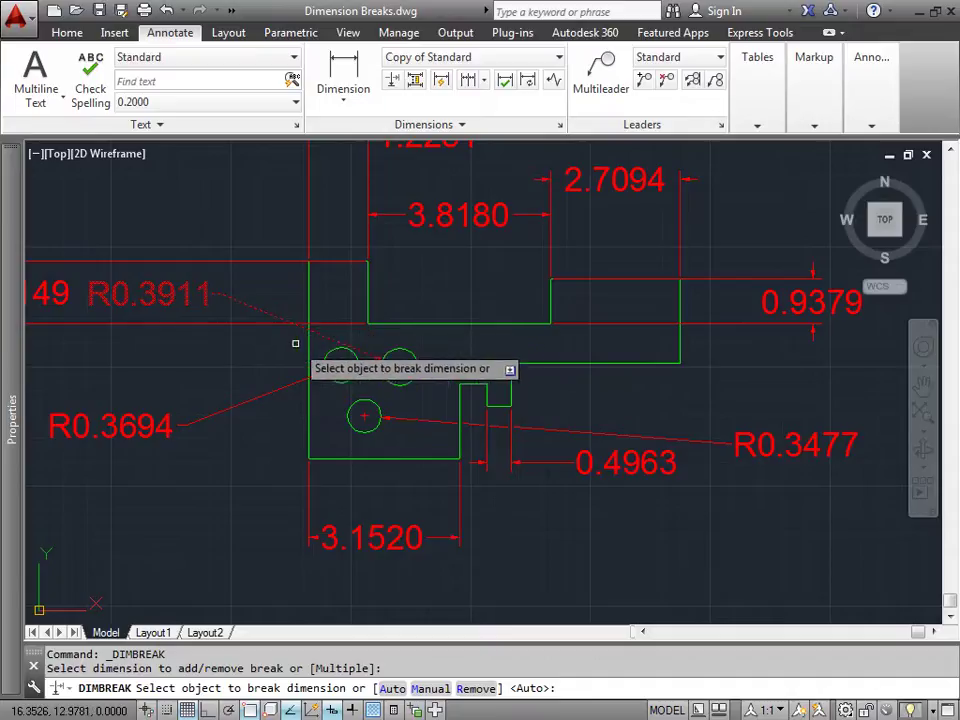
scroll(294, 343, "up", 2)
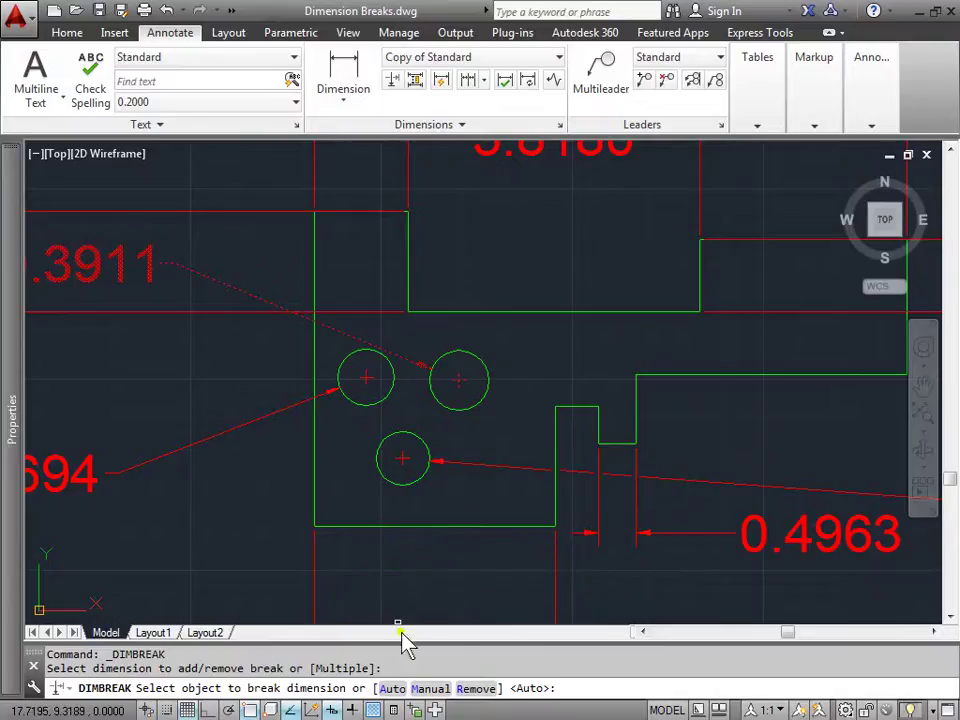
left_click(431, 689)
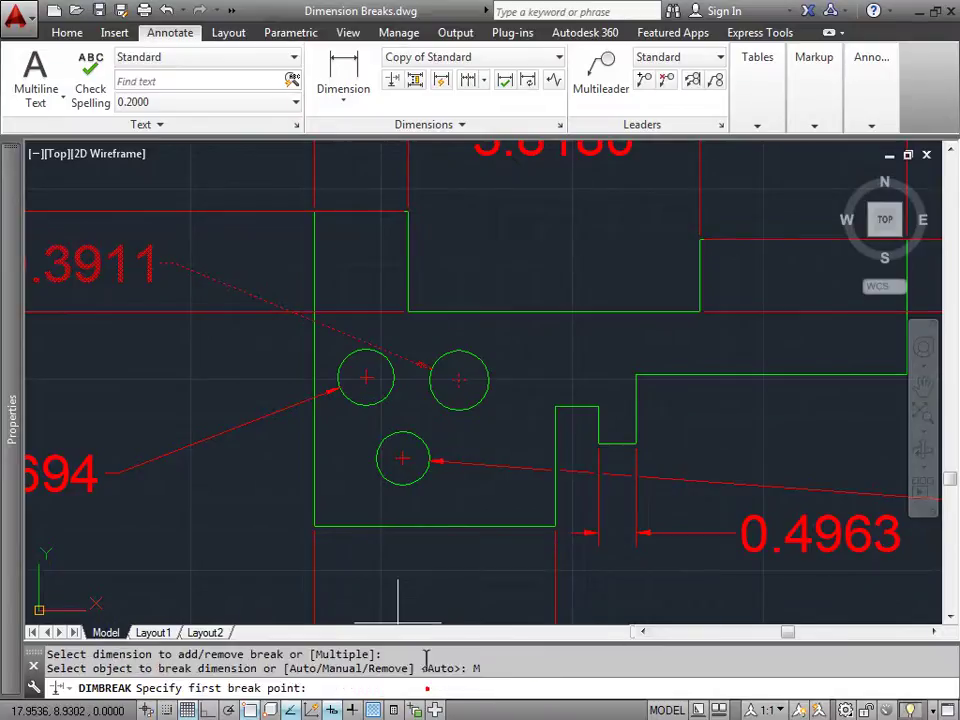
left_click(240, 249)
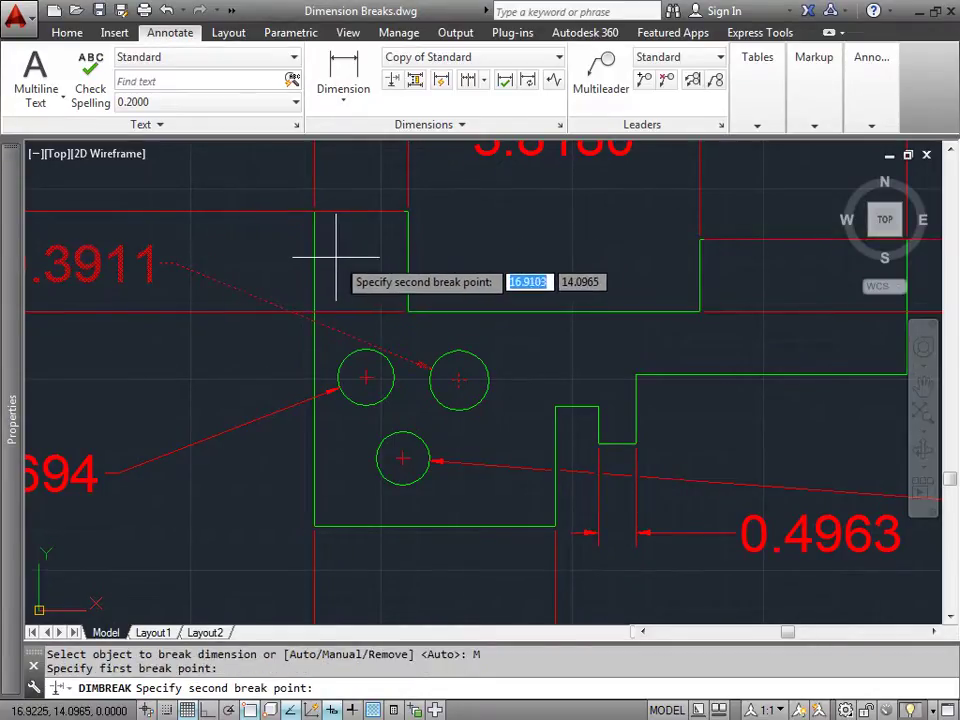
left_click(346, 269)
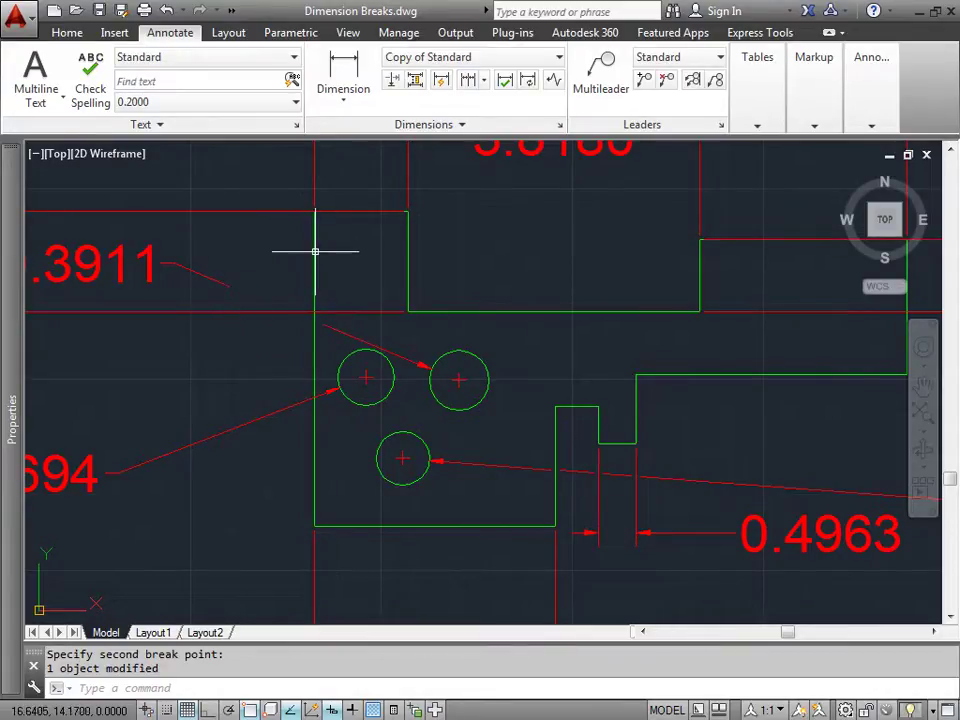
scroll(663, 386, "down", 1)
Auto-break the R0.3694 leader where the part's left edge crosses it.
scroll(660, 398, "up", 1)
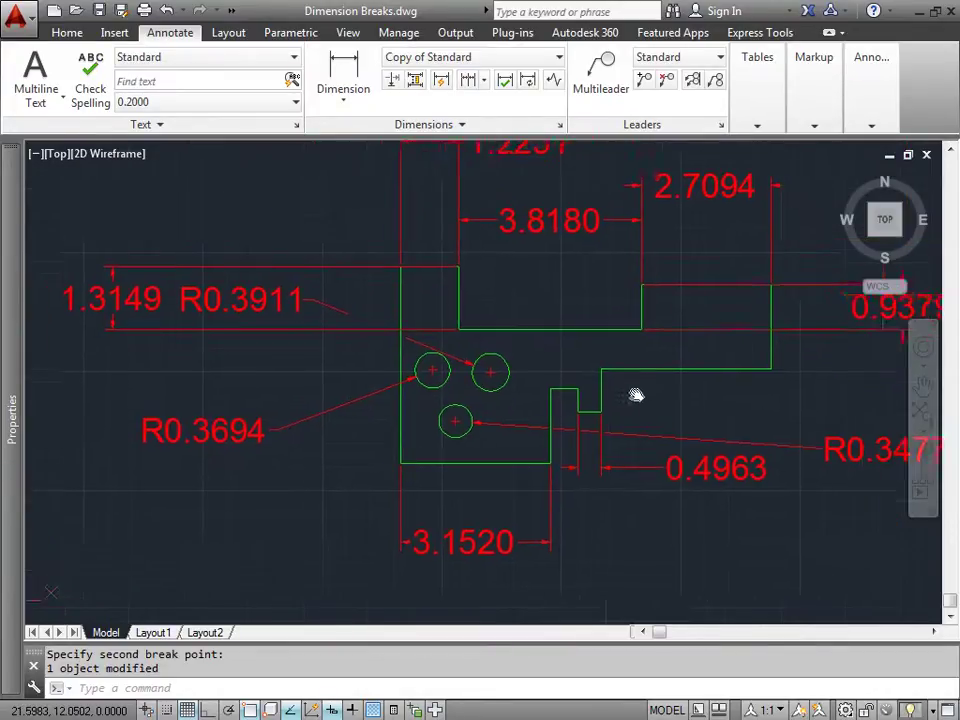
scroll(621, 375, "down", 1)
left_click(392, 82)
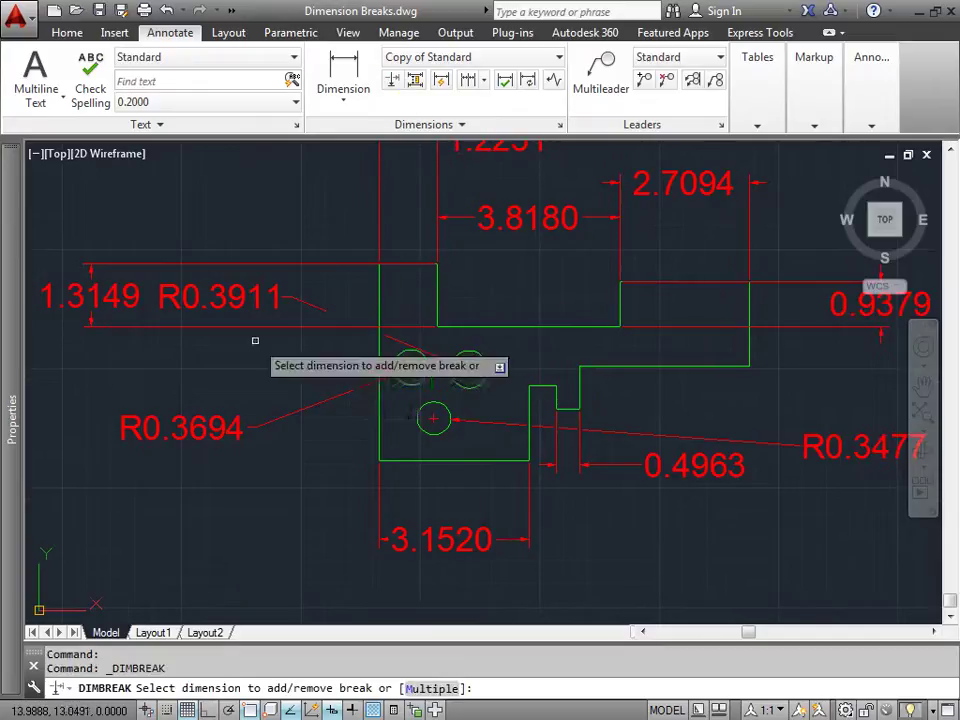
left_click(201, 428)
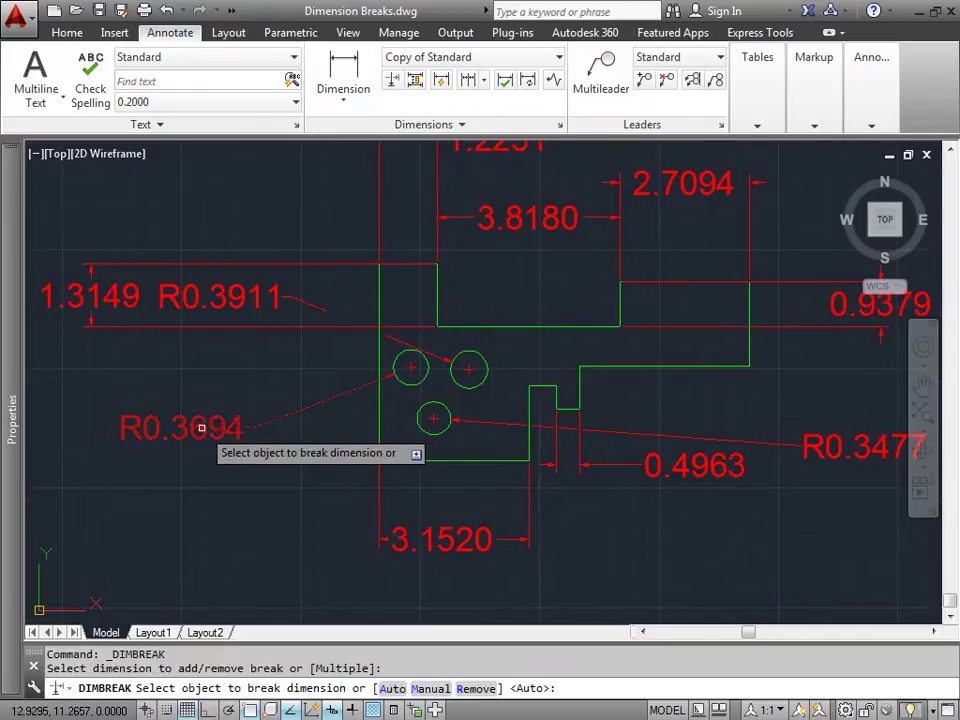
left_click(394, 688)
scroll(388, 385, "up", 3)
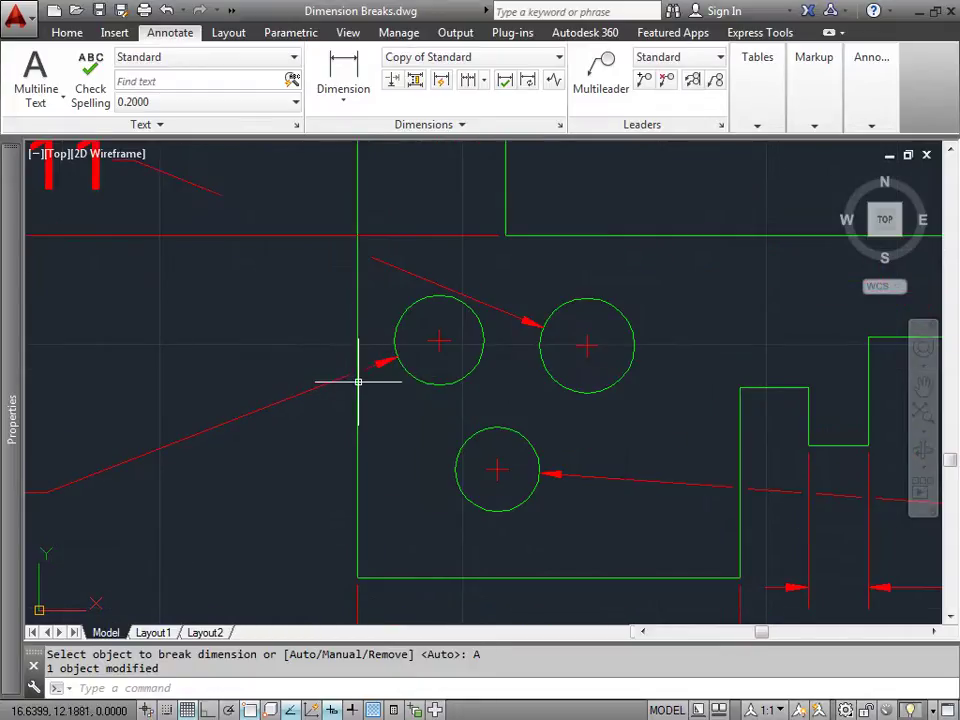
scroll(577, 439, "down", 4)
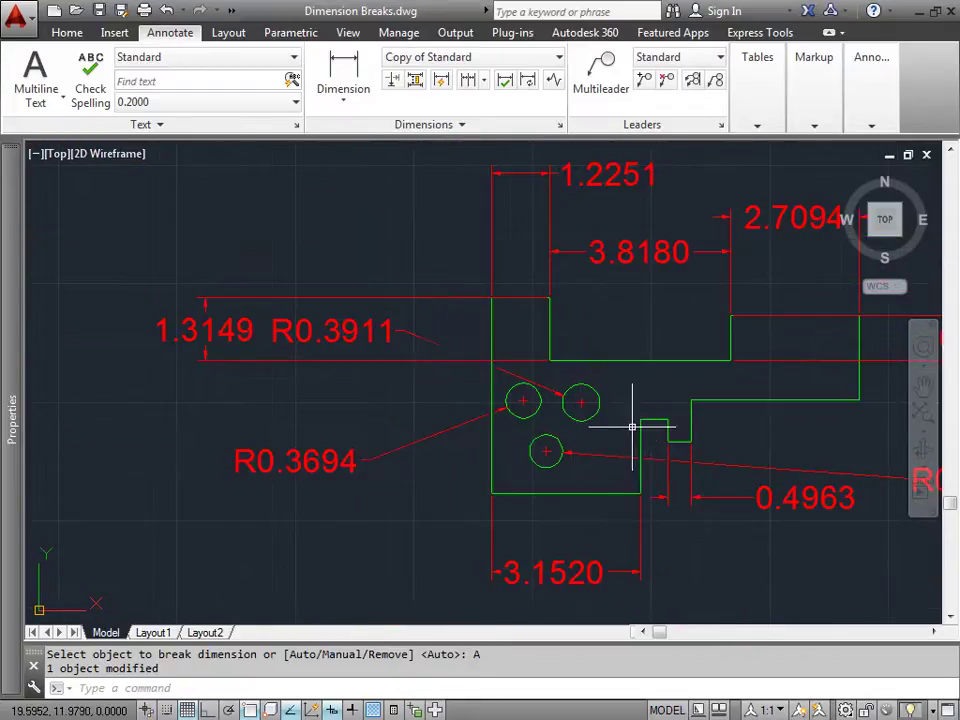
middle_click_drag(652, 399, 456, 381)
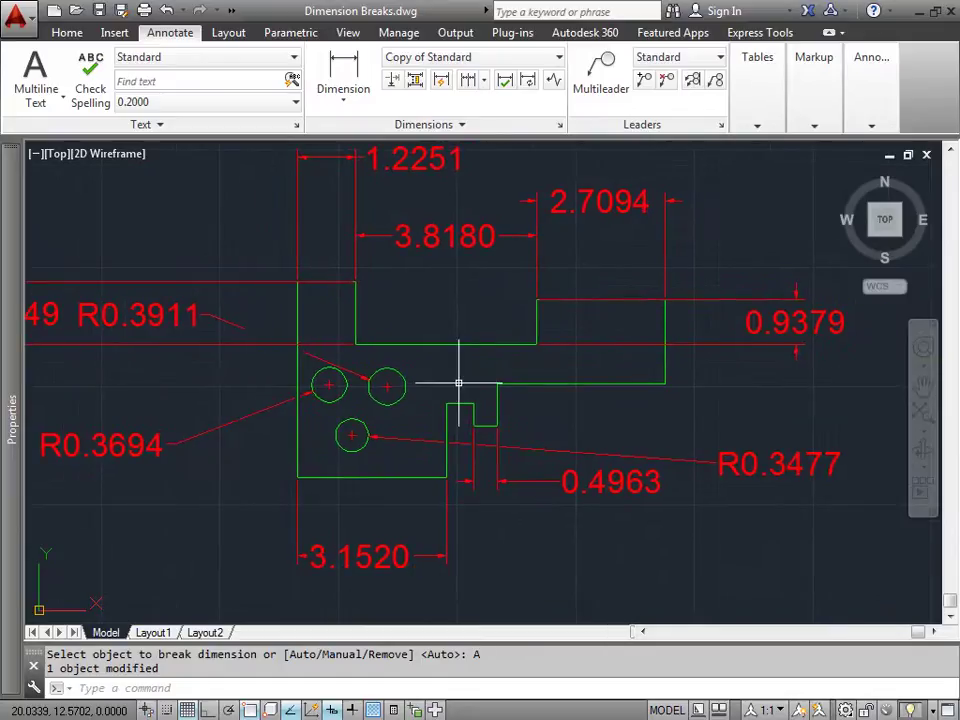
Add the 0.5633 and 0.4963 linear dimensions across the notch, placed above the part.
left_click(340, 75)
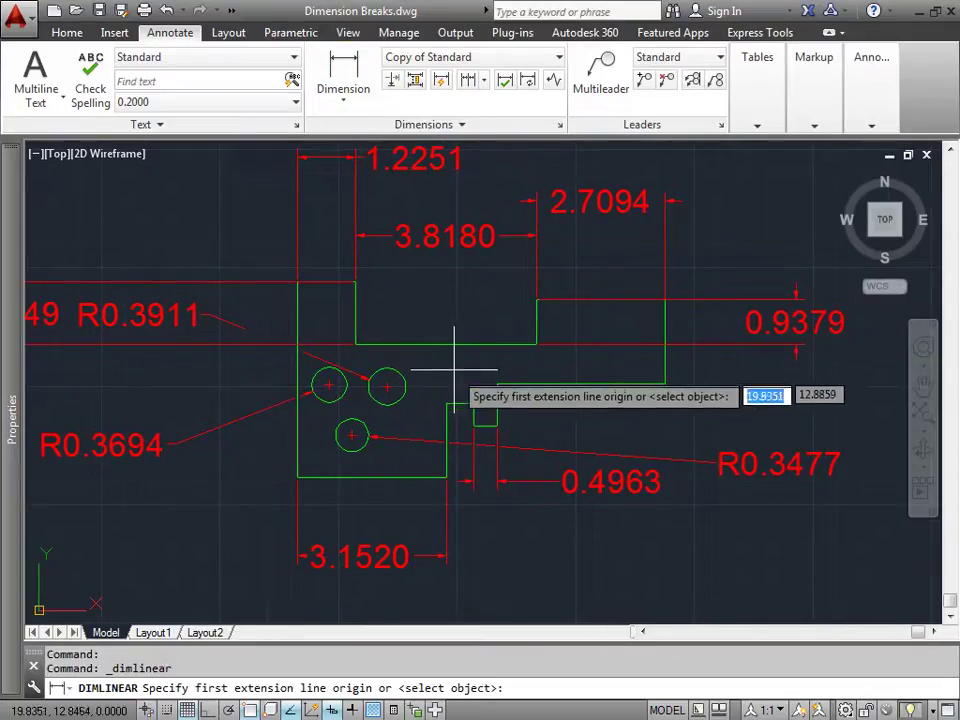
left_click(446, 404)
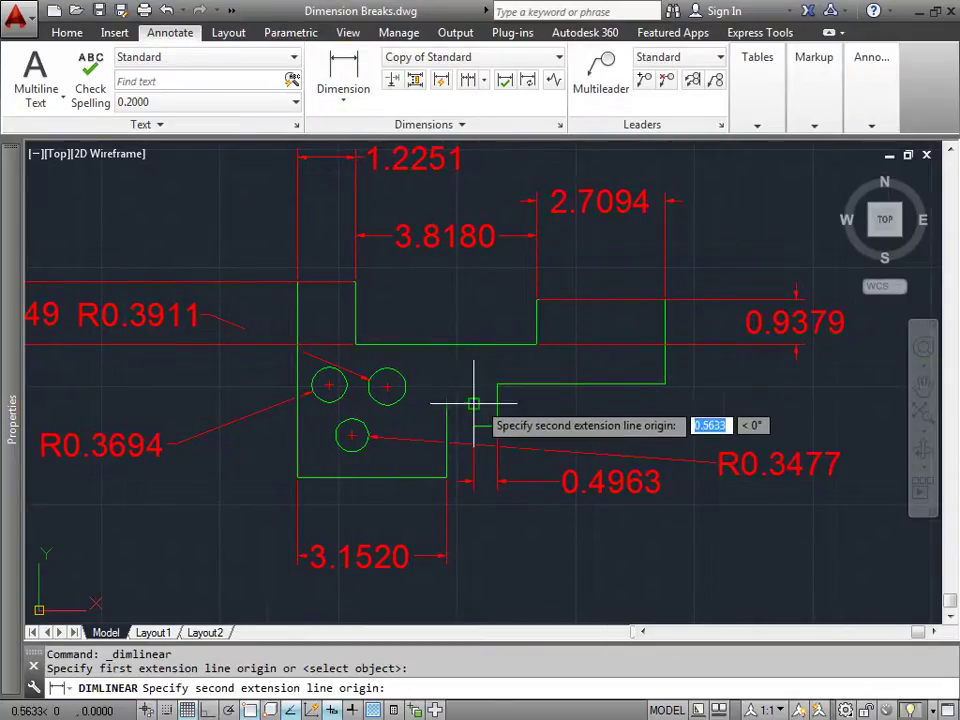
left_click(475, 402)
left_click(468, 293)
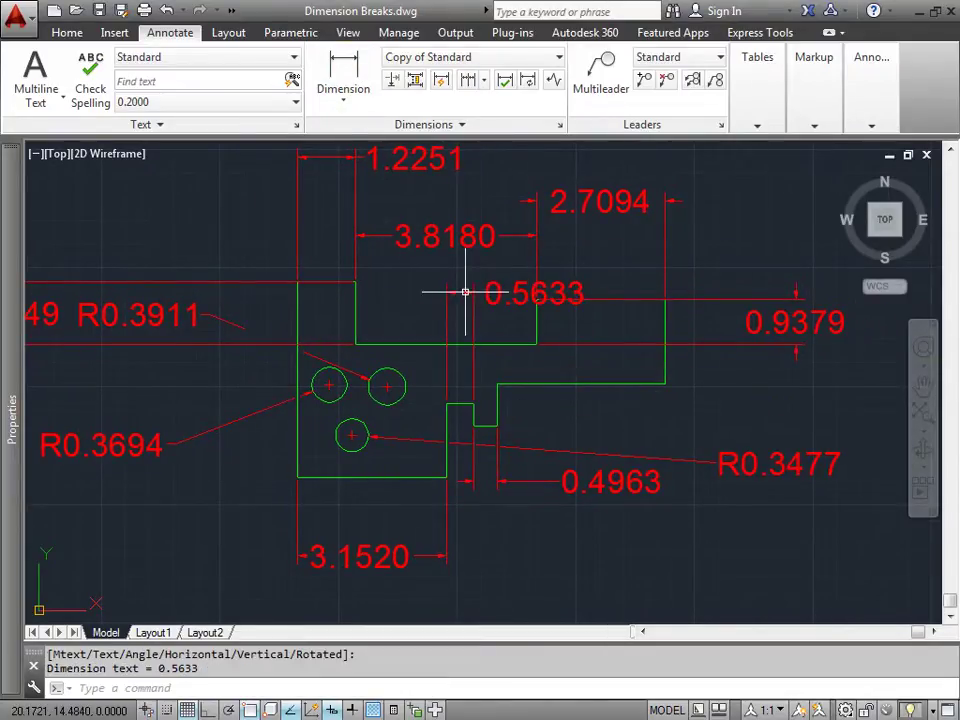
left_click(345, 88)
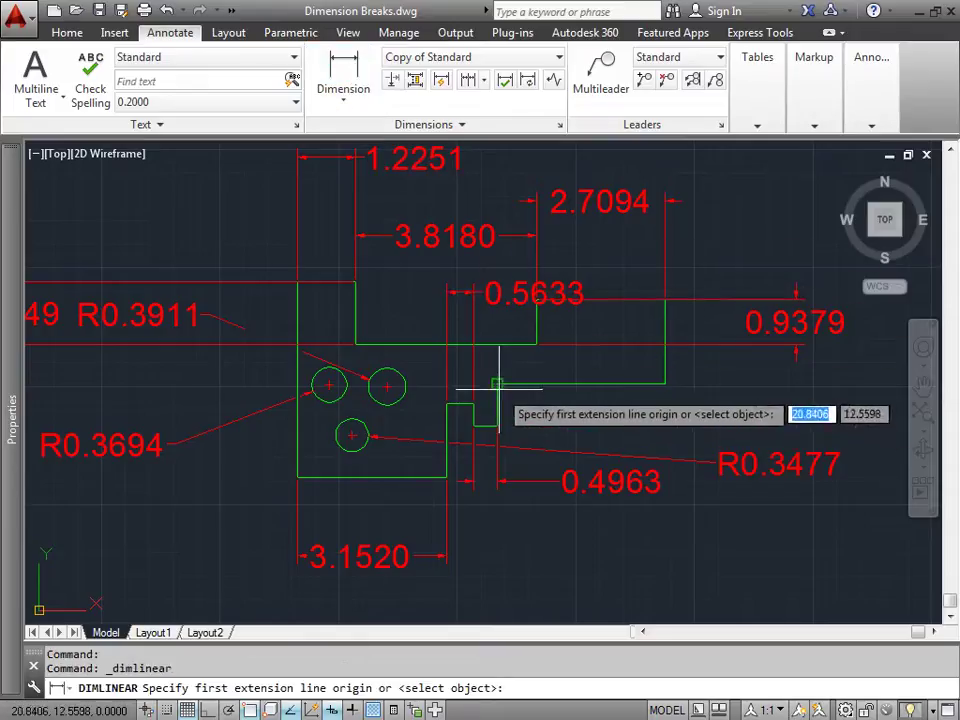
left_click(494, 399)
left_click(472, 400)
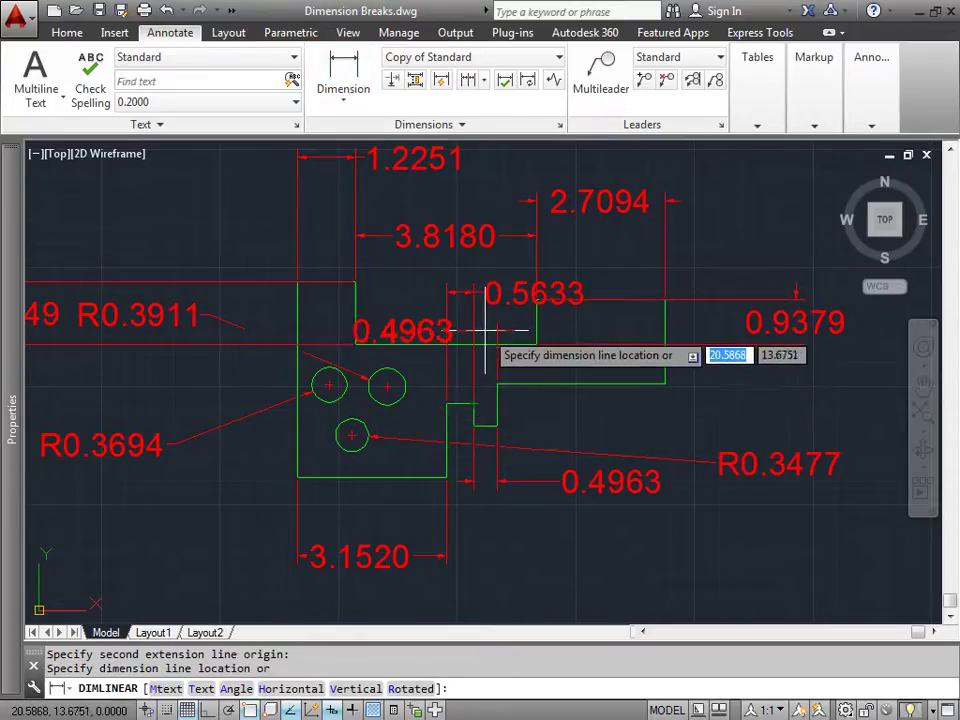
left_click(488, 326)
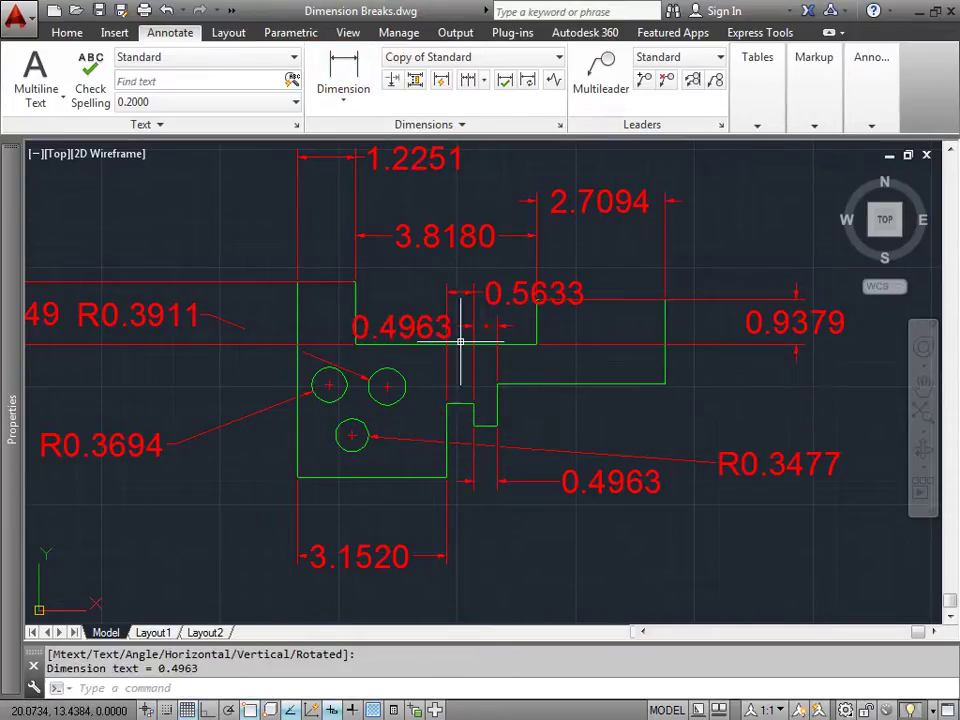
Add a 0.8977 vertical dimension and a 0.8903 dimension to the lower circle's centre.
left_click(340, 78)
left_click(487, 384)
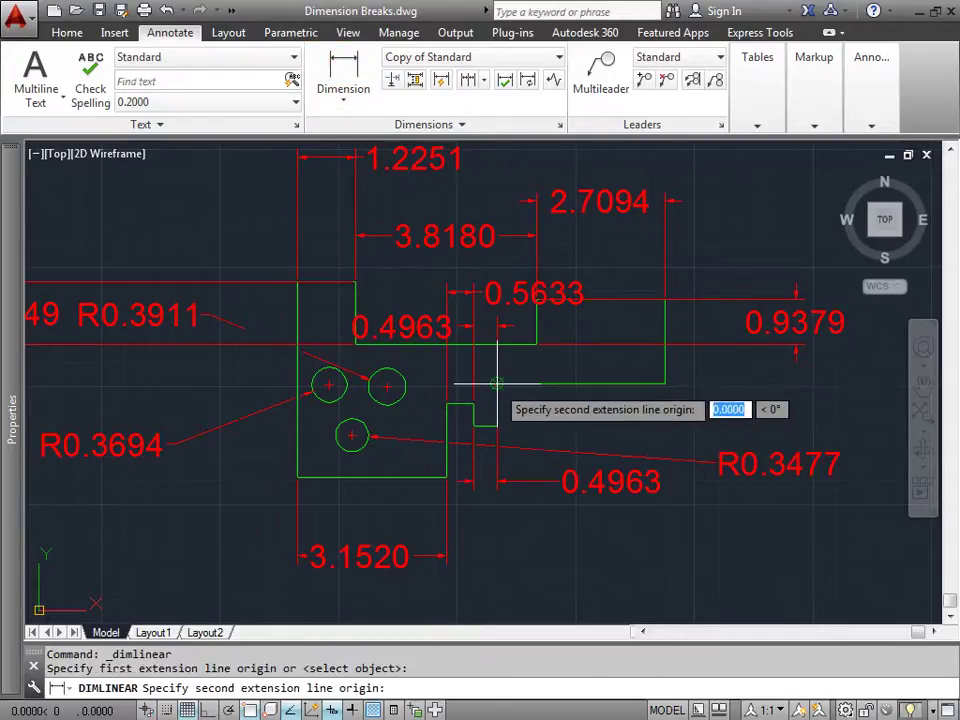
left_click(470, 428)
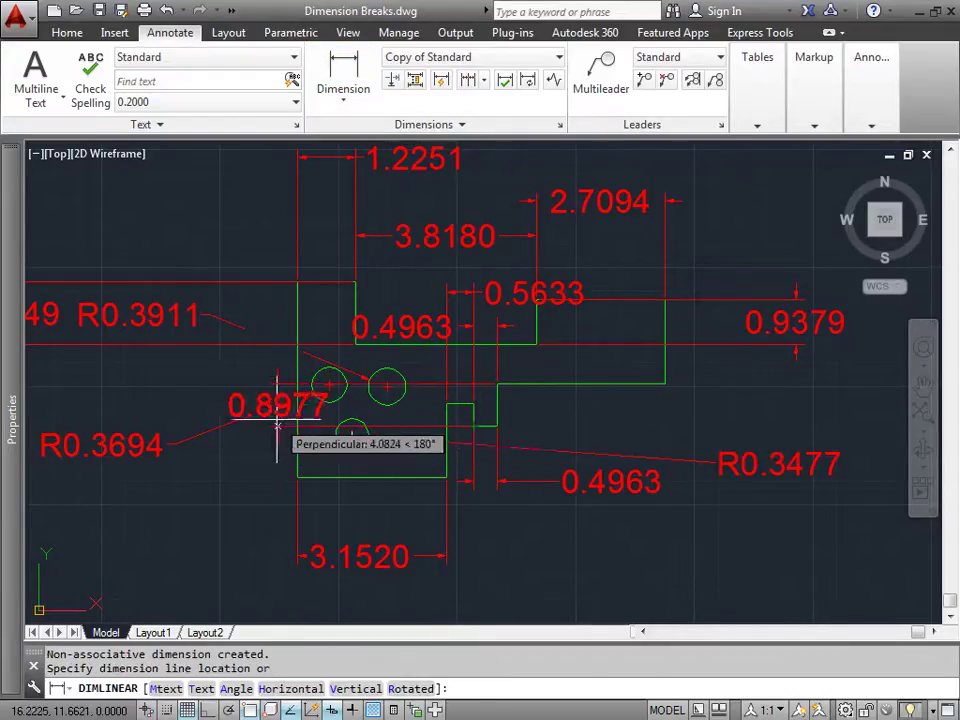
left_click(110, 406)
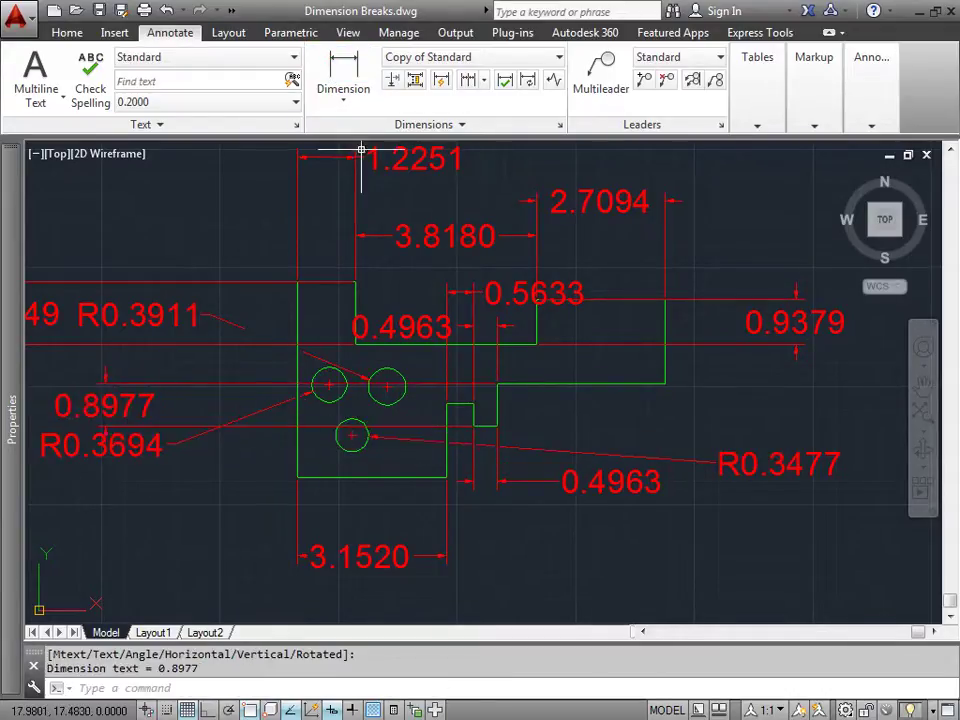
left_click(344, 80)
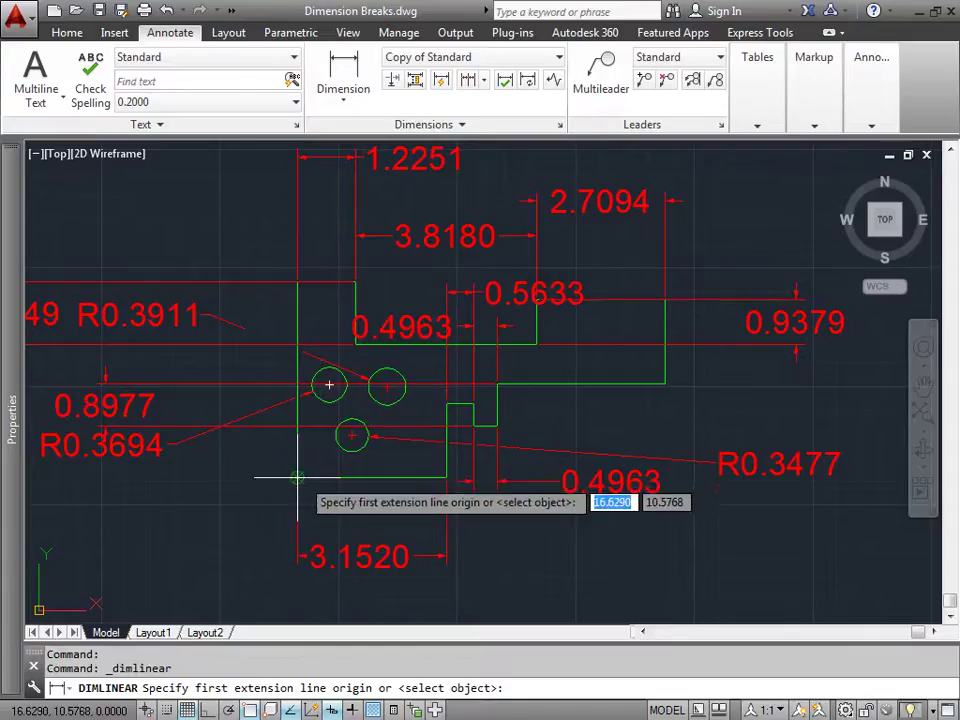
left_click(297, 477)
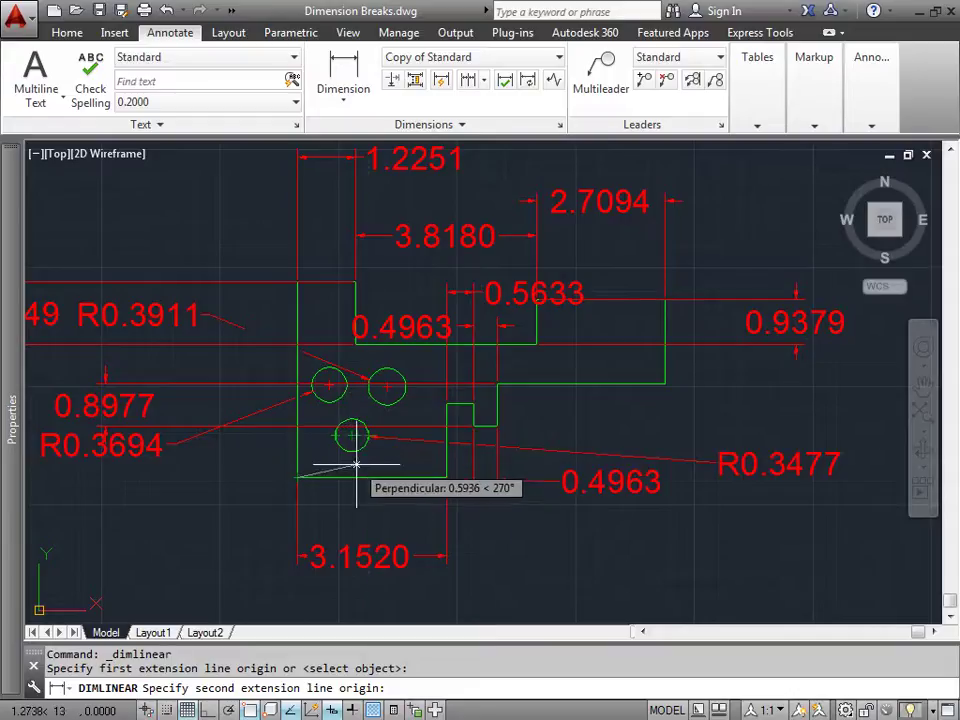
right_click(374, 463, "shift")
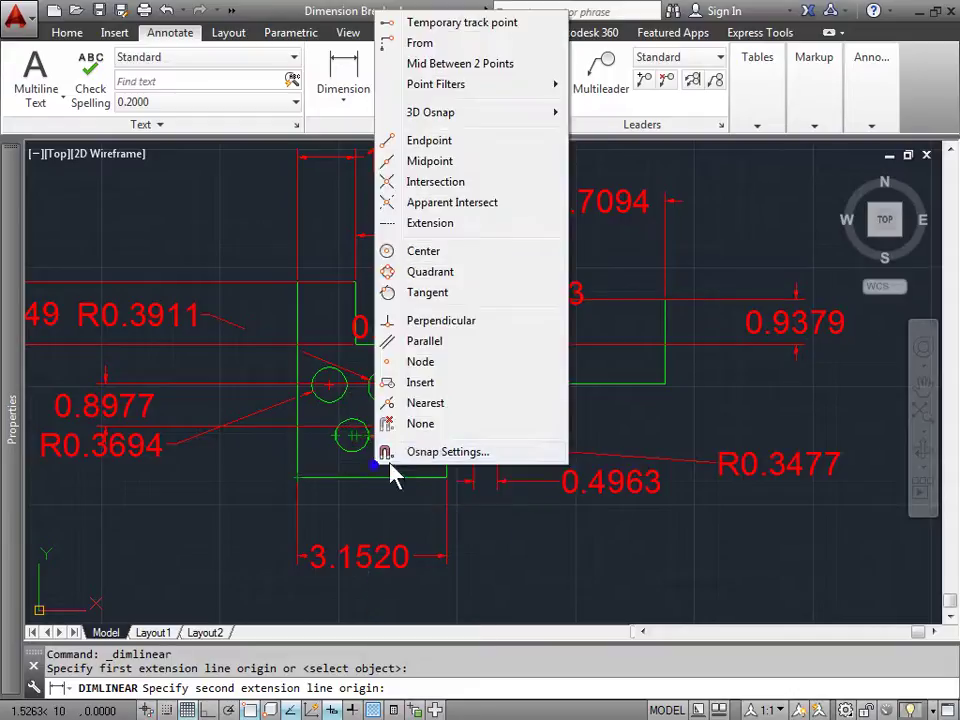
left_click(463, 254)
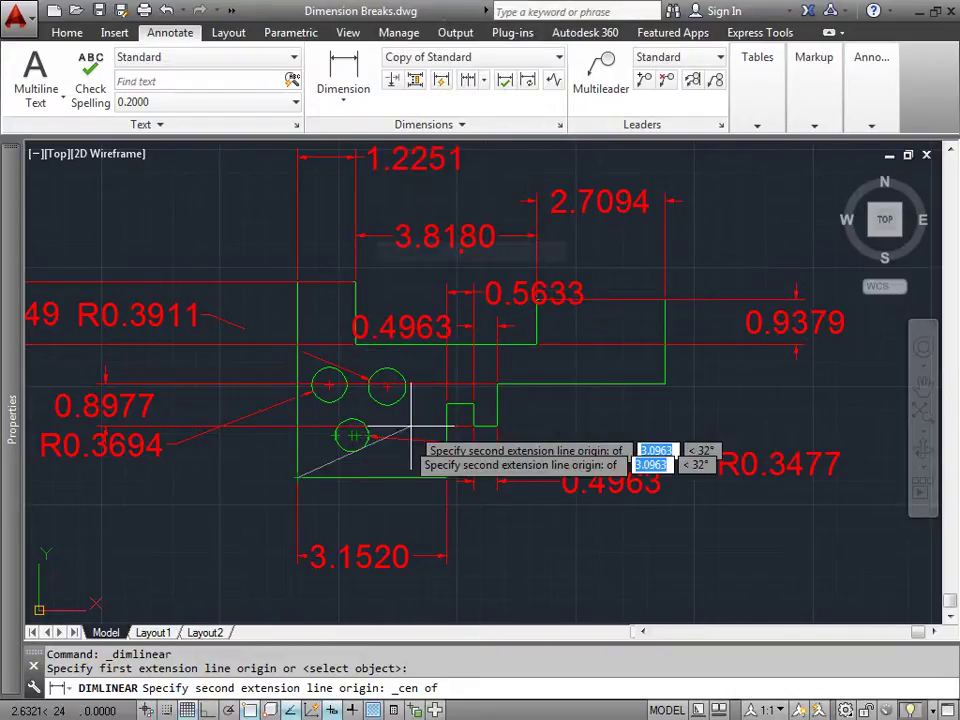
left_click(352, 435)
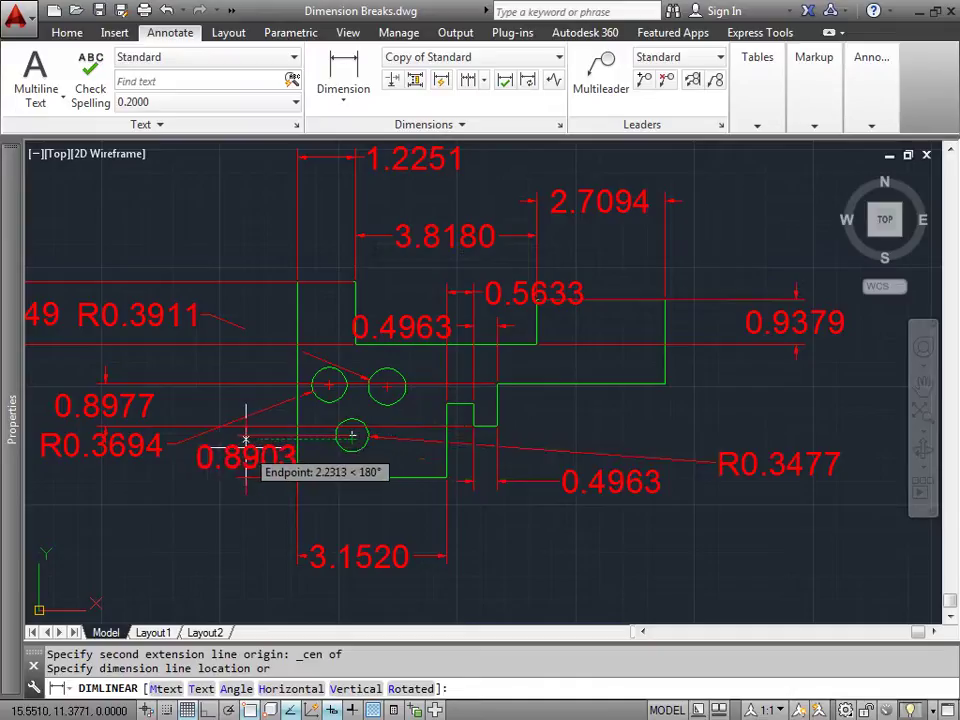
left_click(245, 447)
Window-select all 14 dimensions with DIMBREAK Multiple and Auto-break them, breaking 11.
scroll(476, 518, "down", 2)
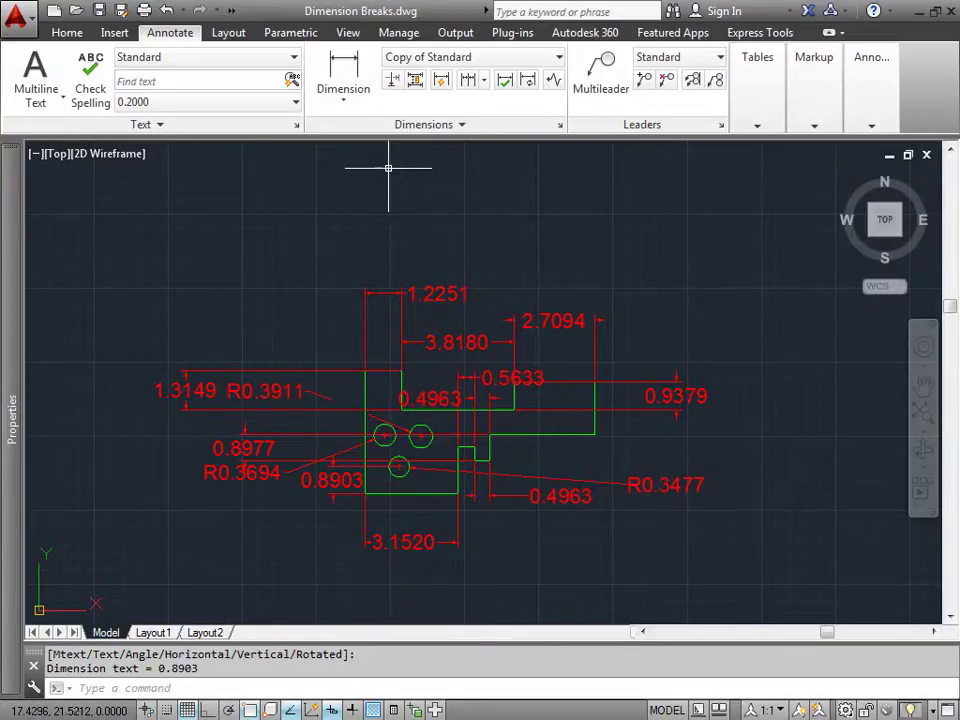
left_click(392, 79)
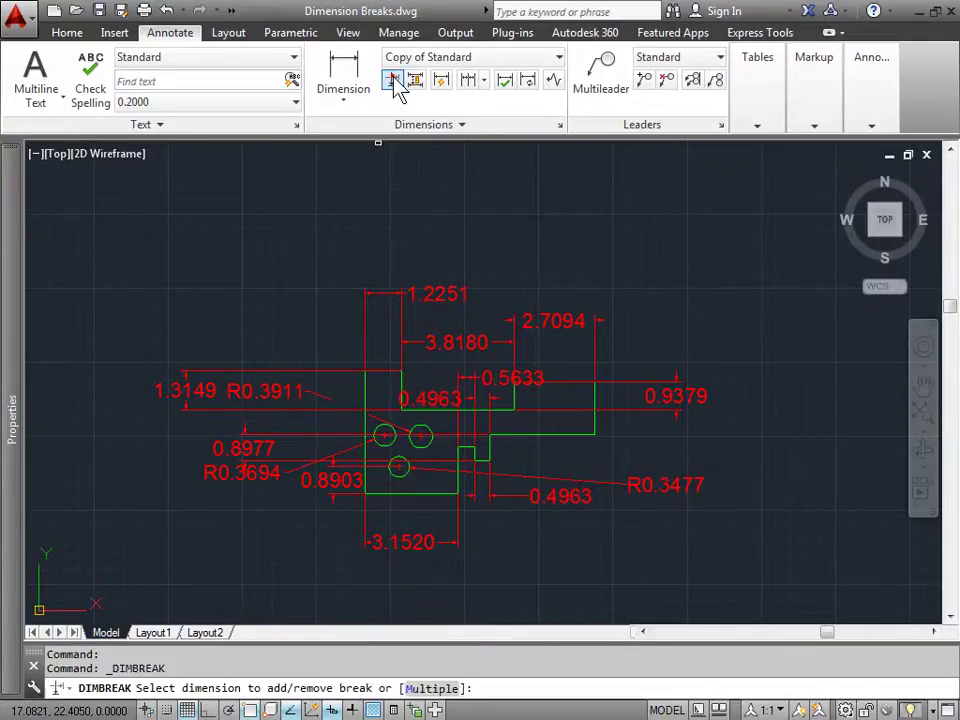
left_click(445, 689)
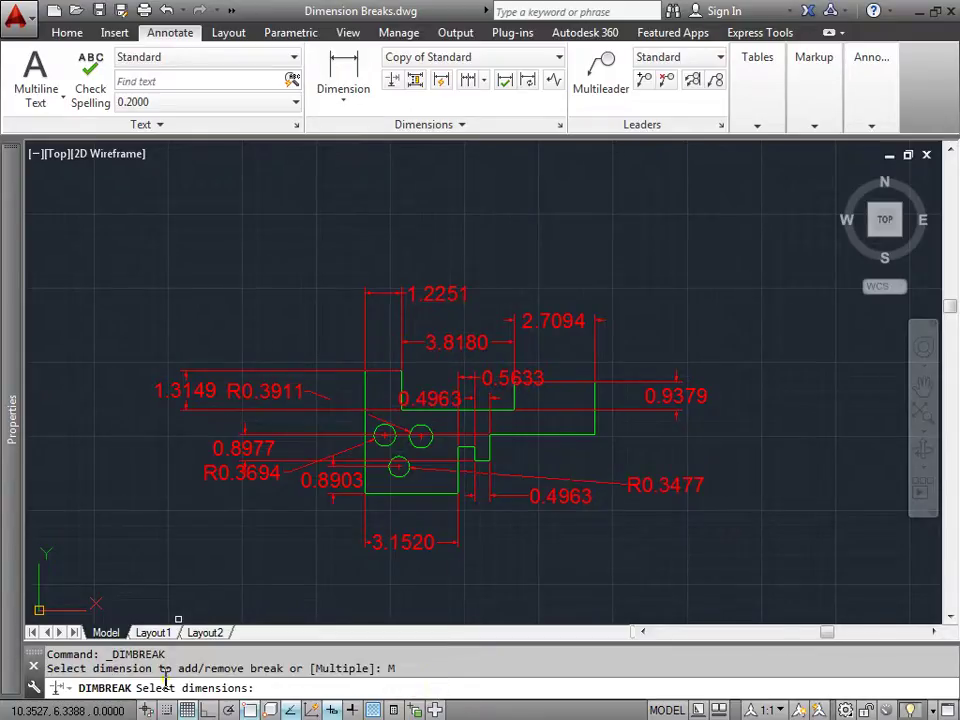
left_click(760, 600)
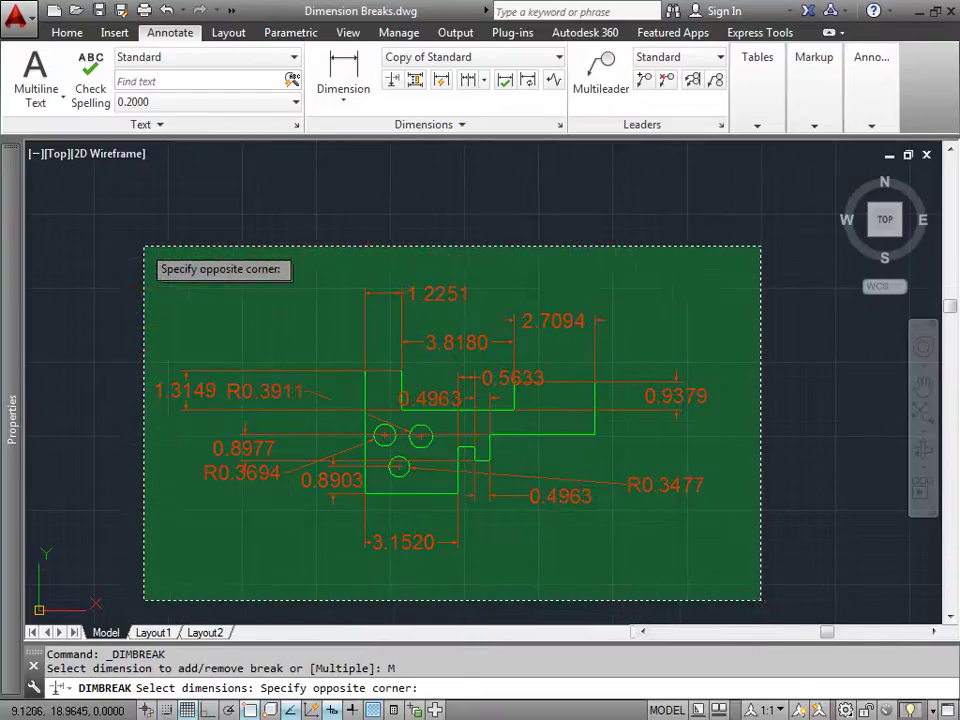
left_click(128, 210)
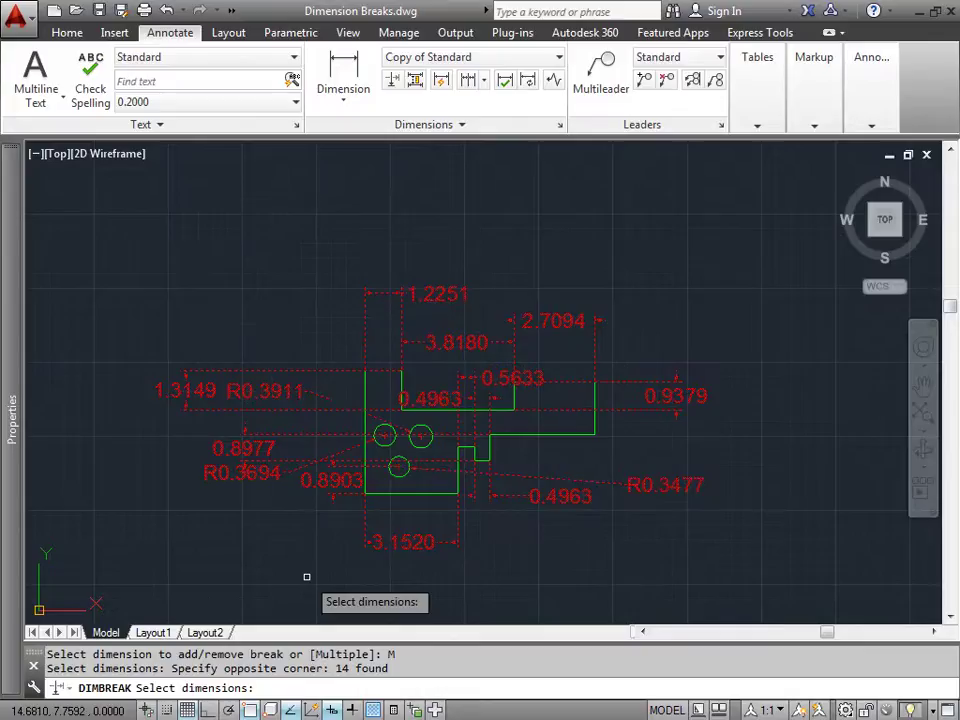
key("Return")
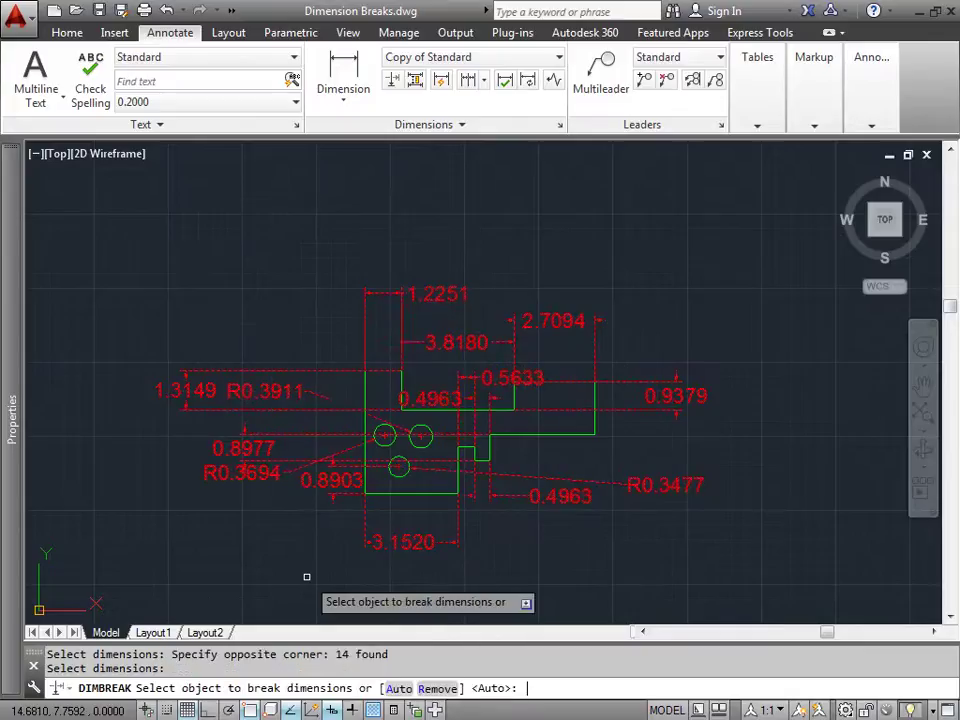
left_click(399, 689)
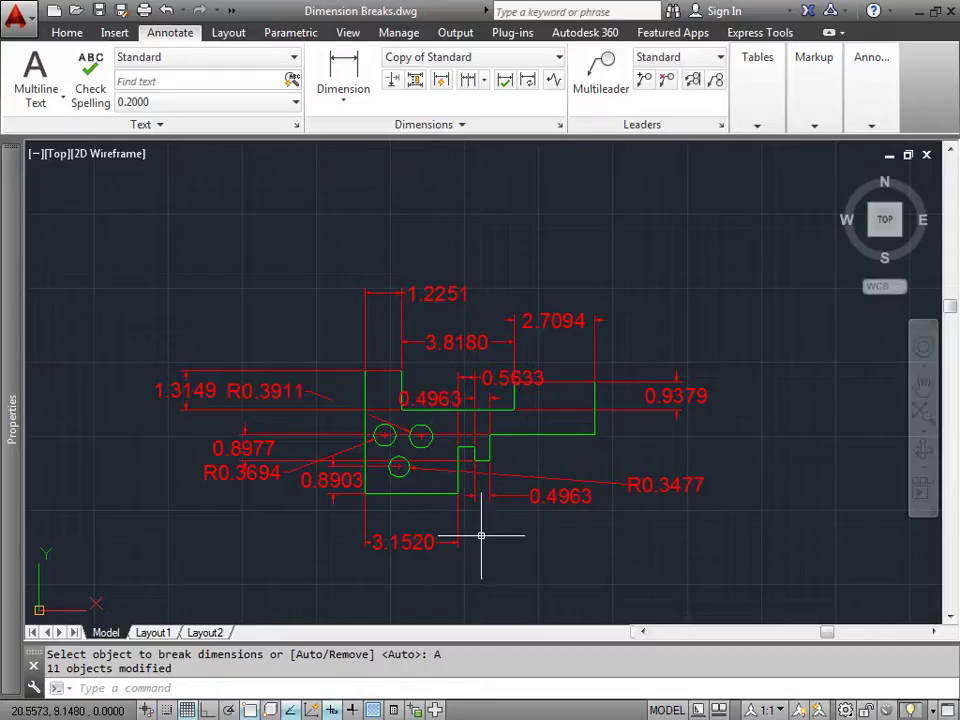
Zoom and pan around the three holes to inspect the dimension-line gaps.
scroll(465, 416, "up", 4)
scroll(465, 416, "up", 2)
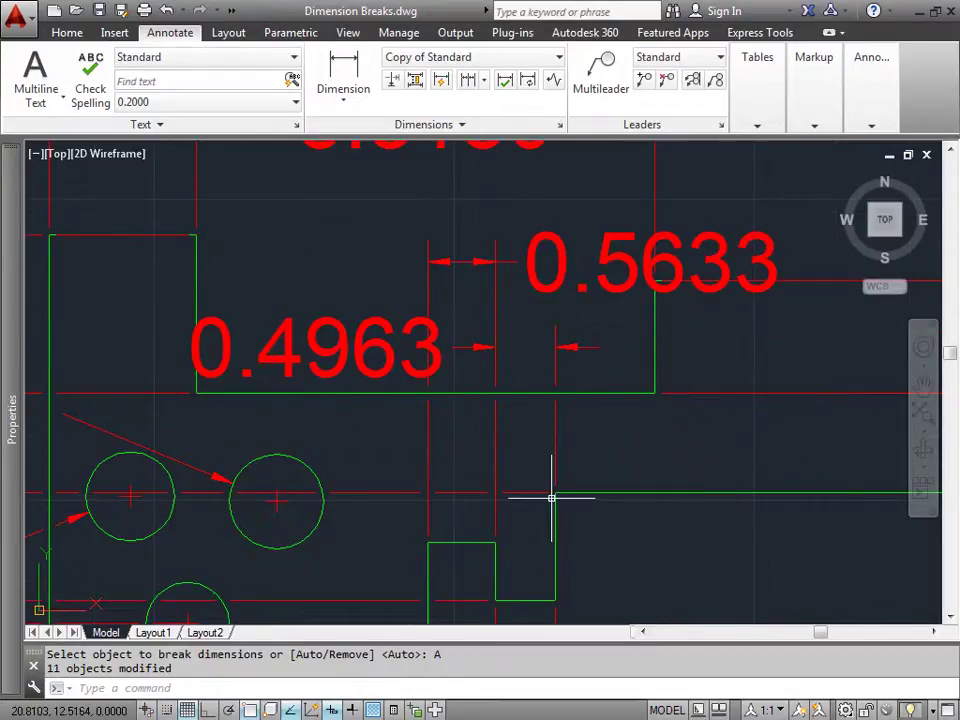
mouse_move(363, 539)
middle_mouse_down()
mouse_move(478, 463)
mouse_move(553, 379)
middle_mouse_up()
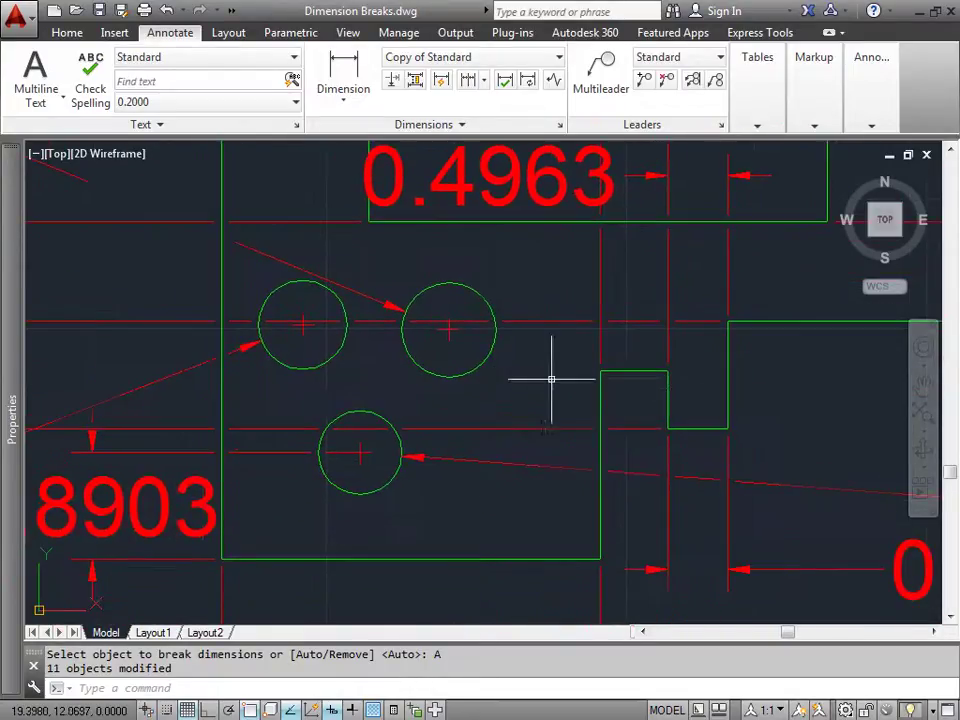
middle_click_drag(171, 353, 255, 296)
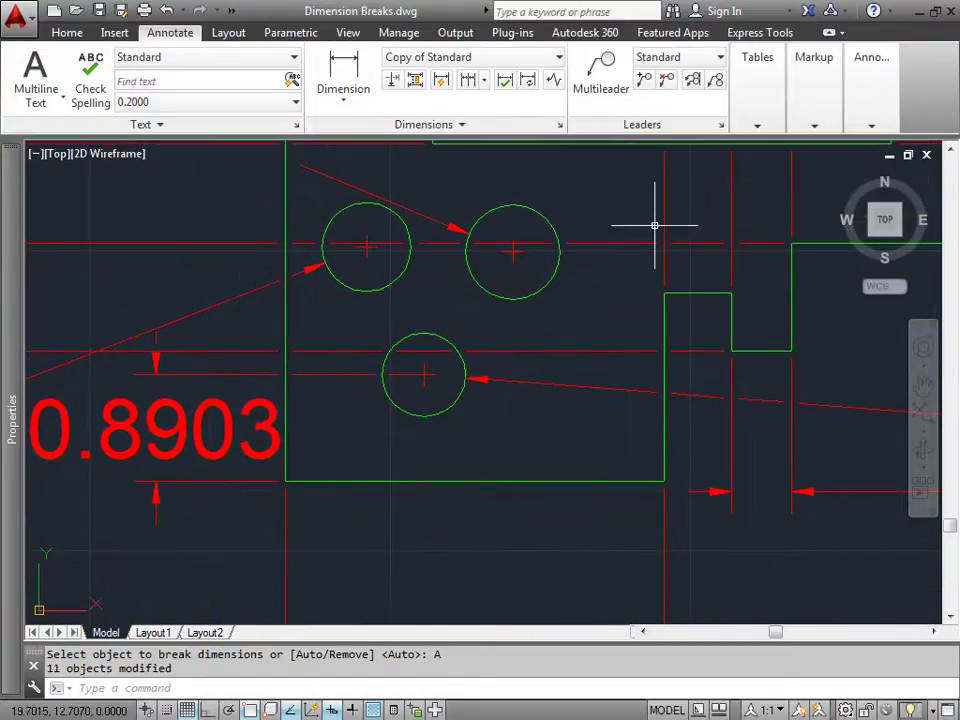
middle_click_drag(767, 200, 749, 380)
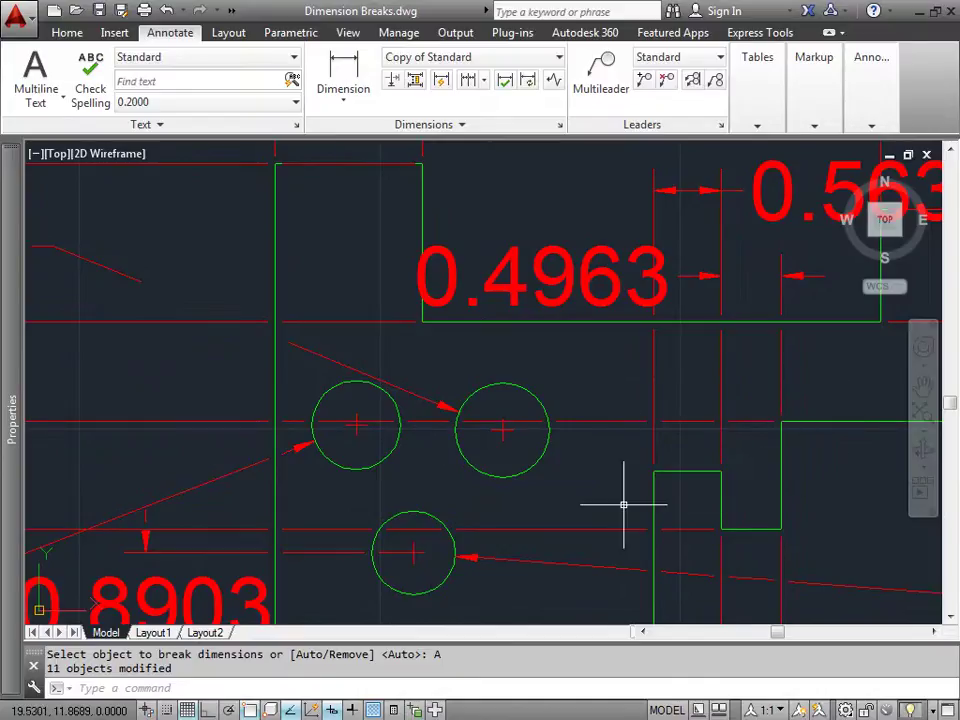
middle_click_drag(592, 497, 523, 452)
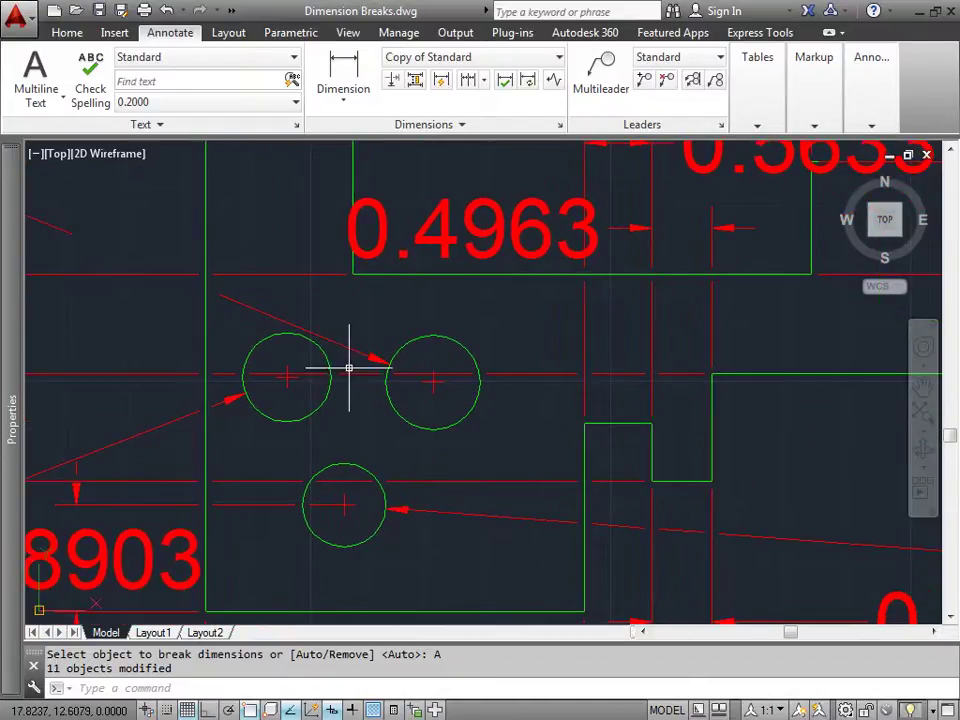
Grip-move the upper right hole to the right, then reposition the lower hole by its centre.
left_click(454, 343)
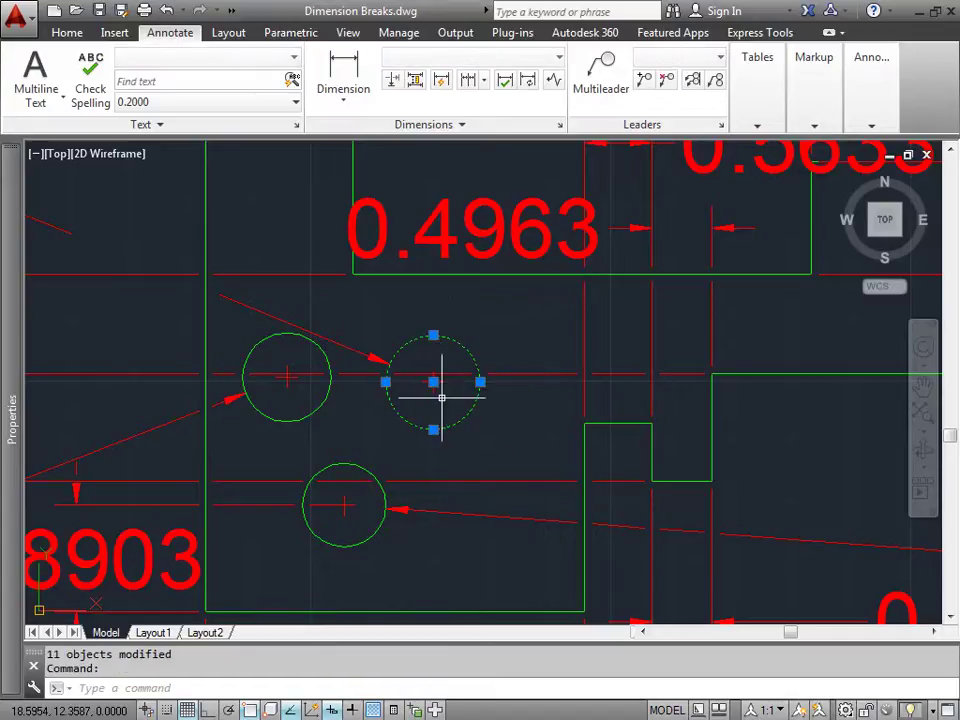
left_click(433, 381)
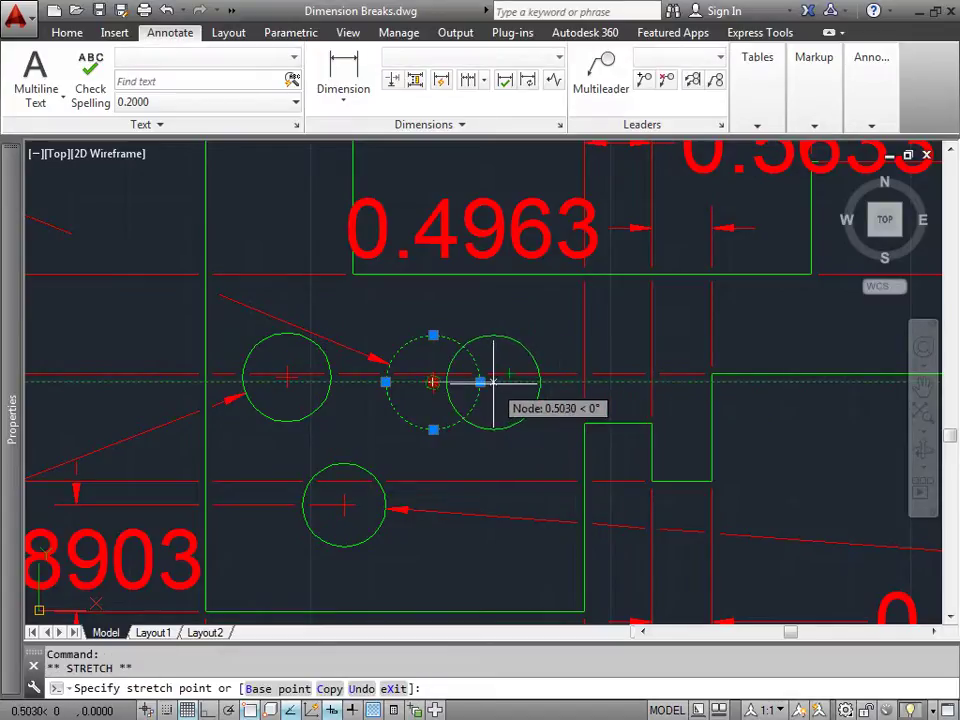
left_click(493, 381)
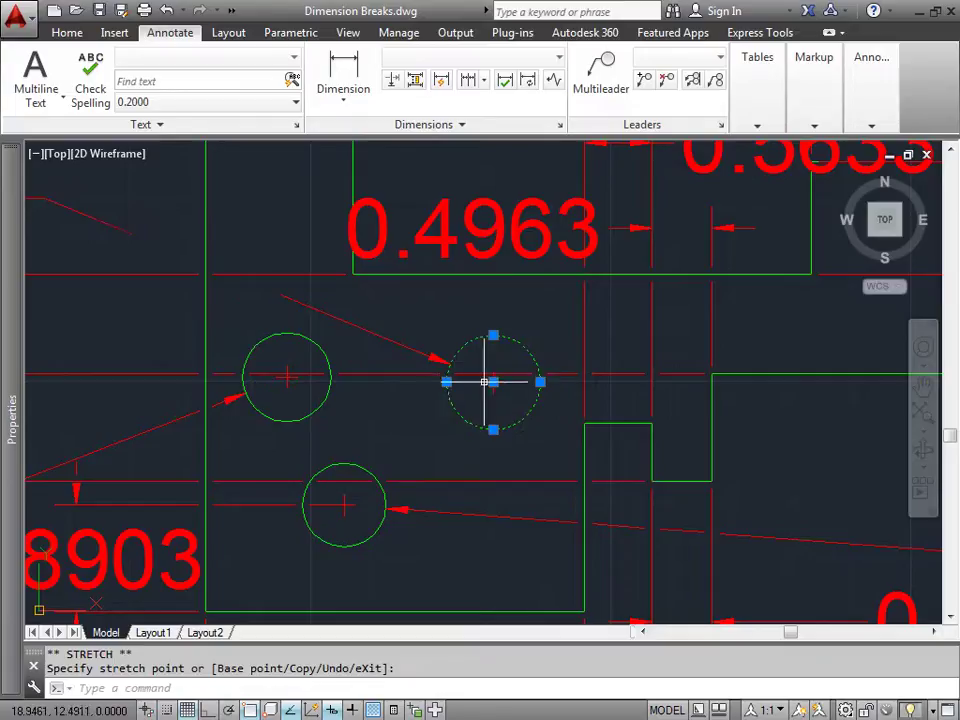
middle_click_drag(413, 426, 427, 350)
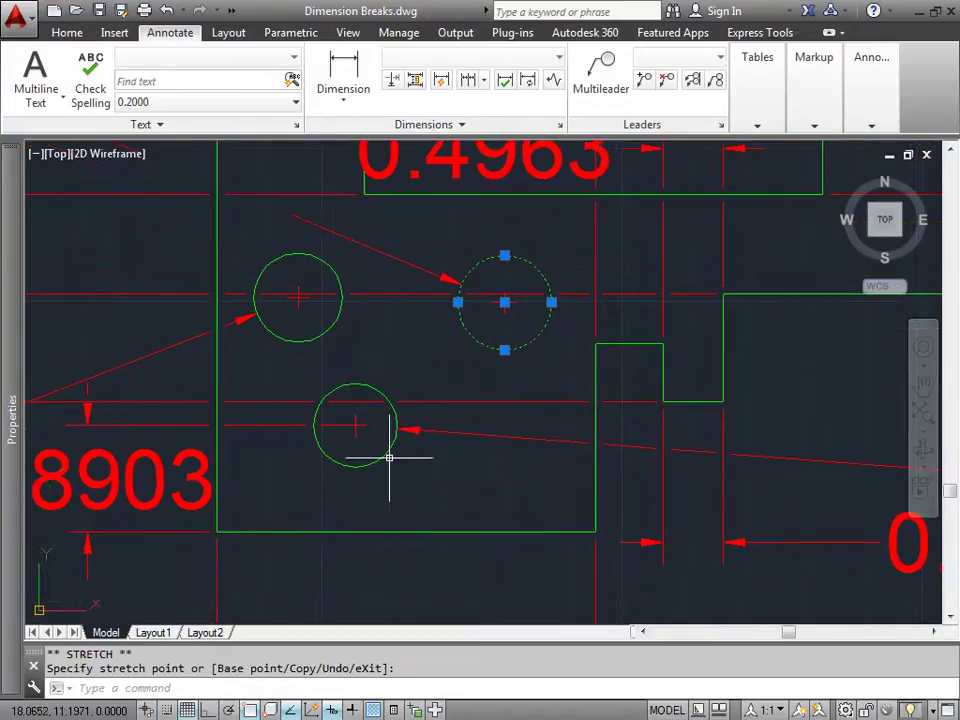
key("Escape")
left_click(388, 457)
left_click(357, 428)
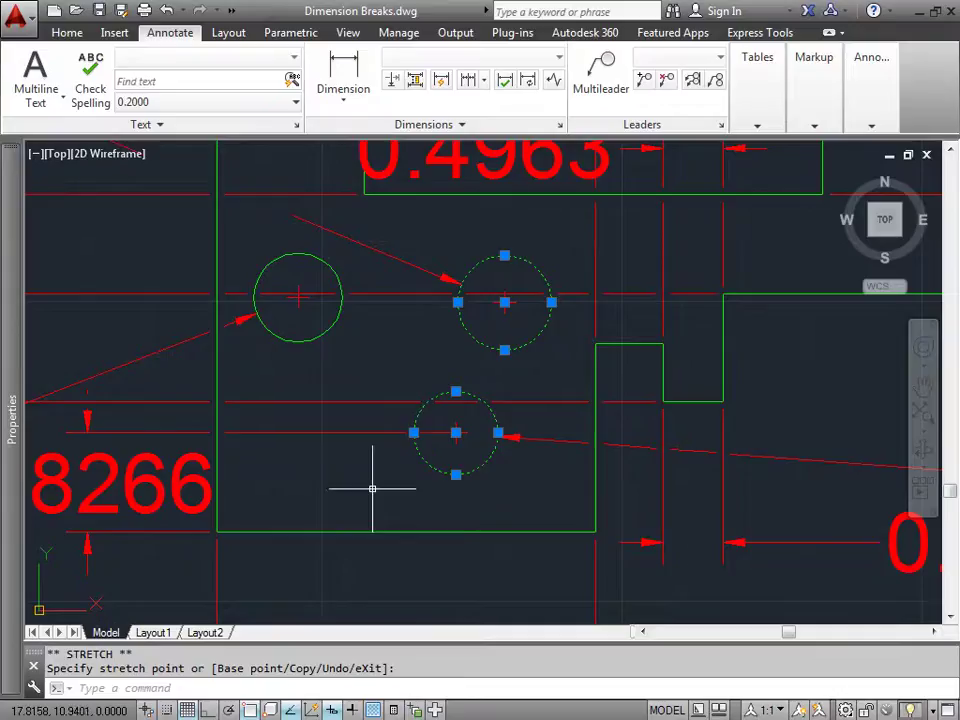
middle_click_drag(283, 360, 489, 576)
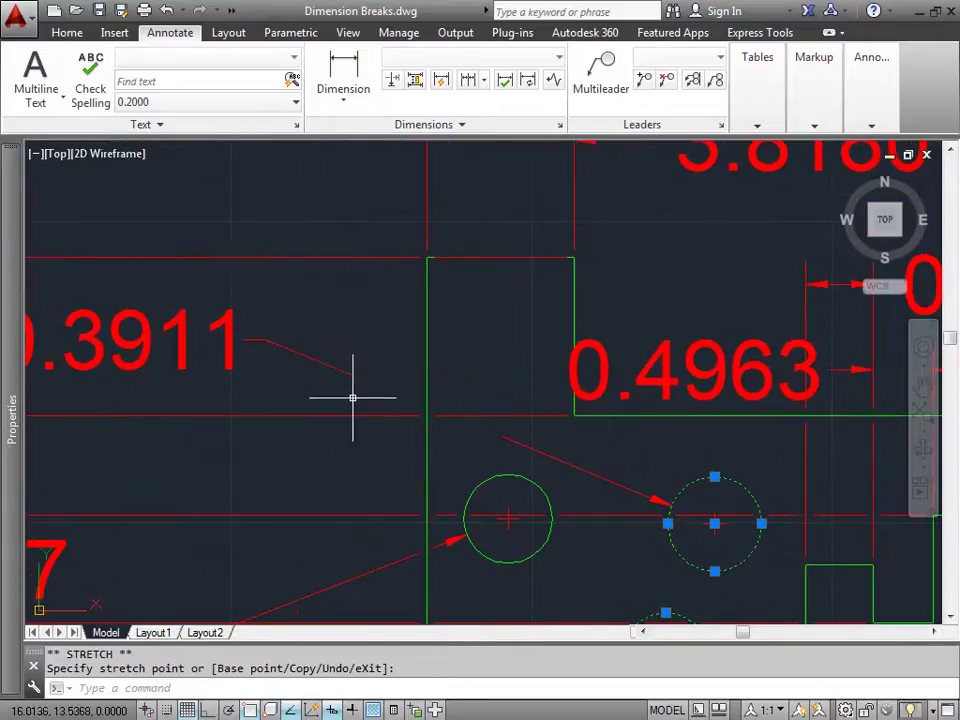
key("Escape")
Stretch the vertical edge by its midpoint grip until the bottom dimension reads 2.1085.
left_click(429, 360)
scroll(456, 450, "down", 2)
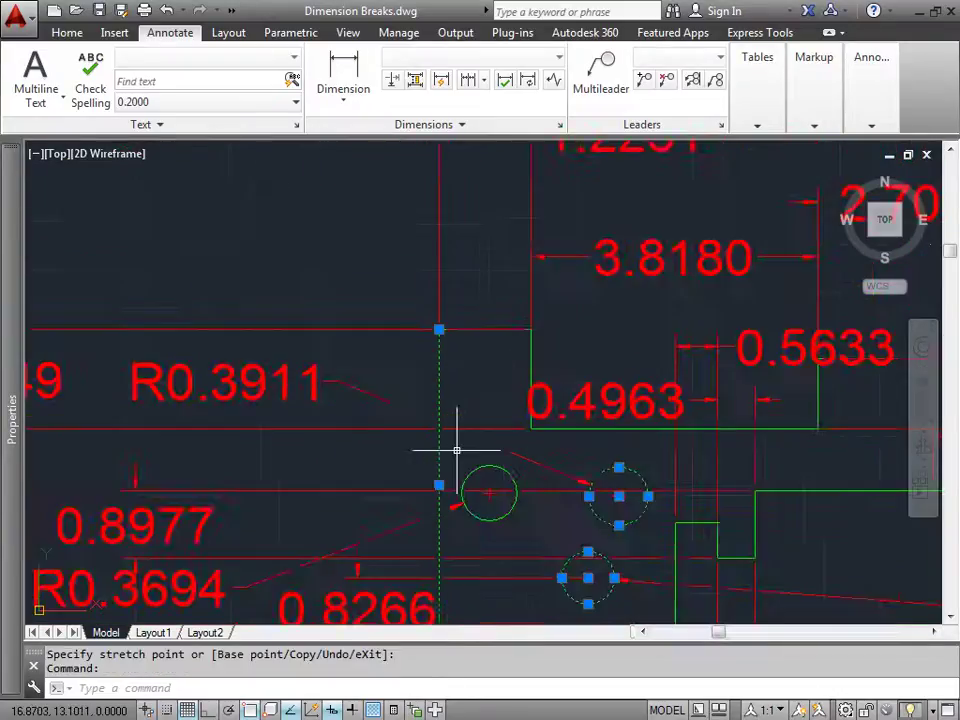
scroll(456, 450, "down", 2)
mouse_move(476, 497)
middle_mouse_down()
mouse_move(480, 339)
mouse_move(483, 462)
middle_mouse_up()
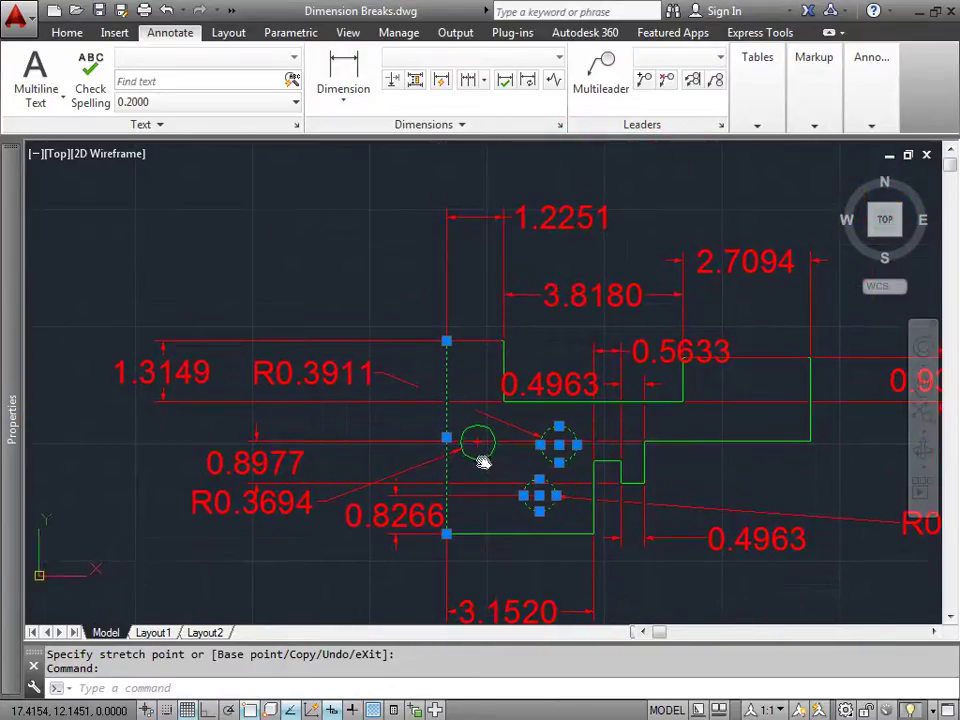
left_click(446, 437)
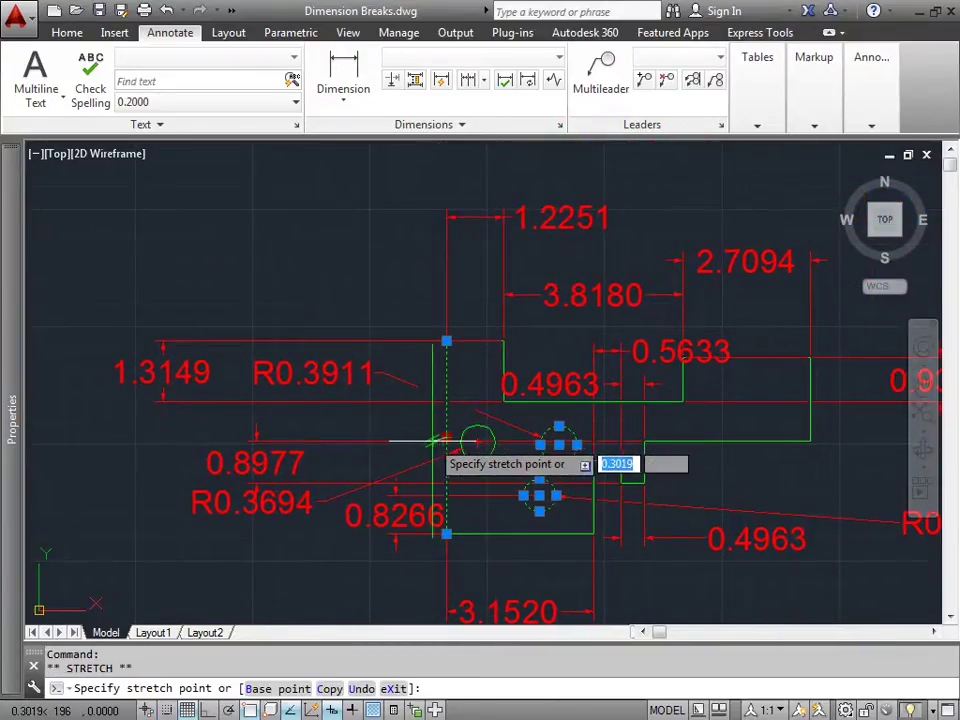
left_click(432, 441)
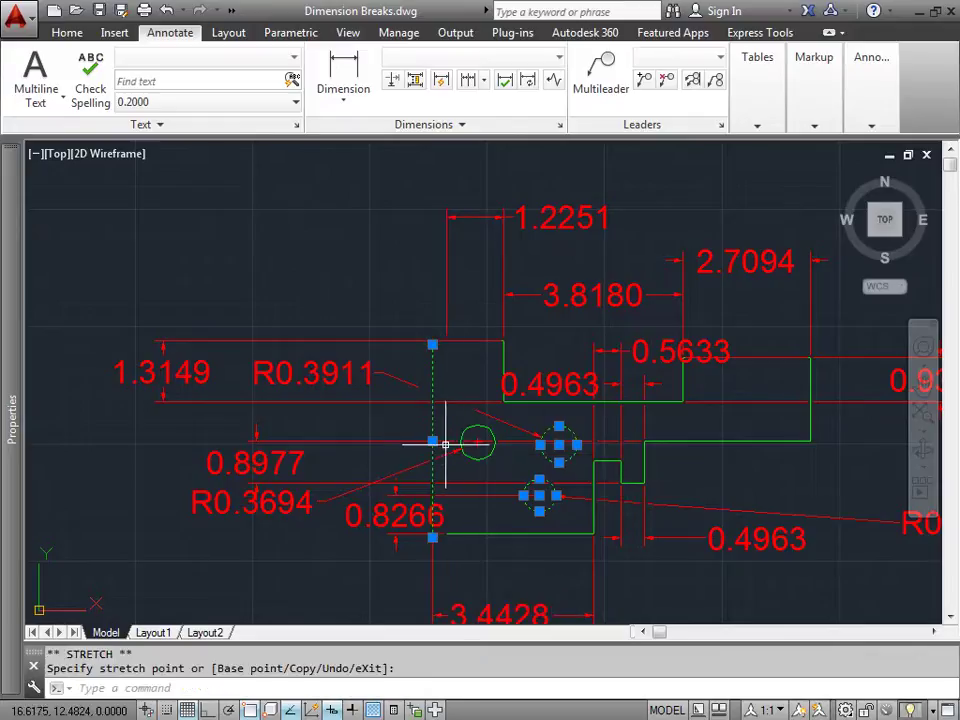
left_click(432, 441)
left_click(414, 441)
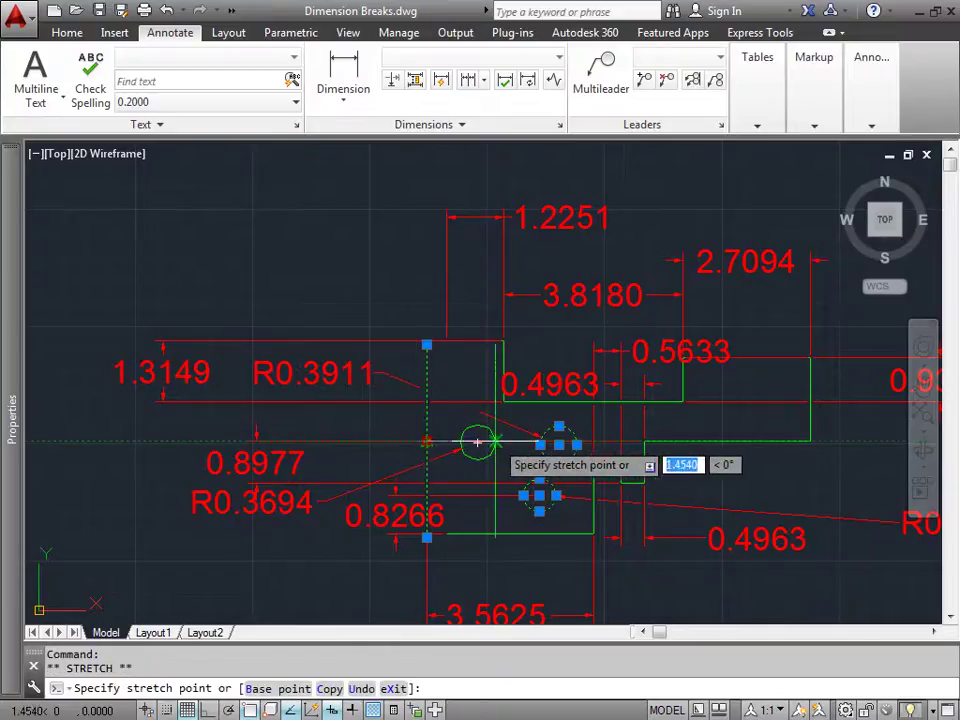
left_click(495, 441)
scroll(545, 455, "up", 4)
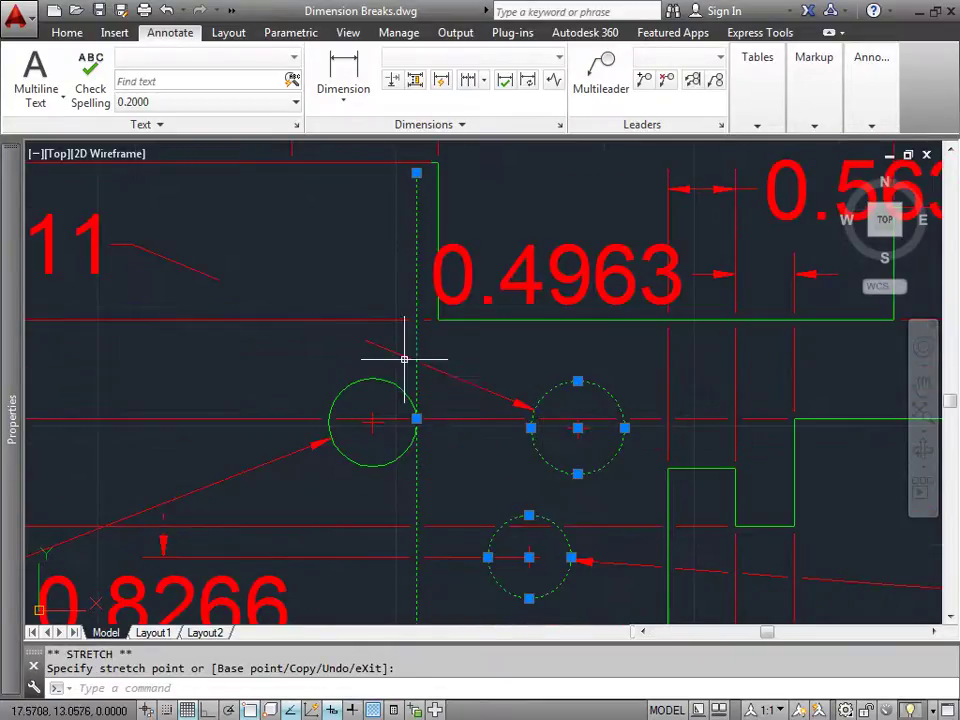
scroll(433, 373, "down", 4)
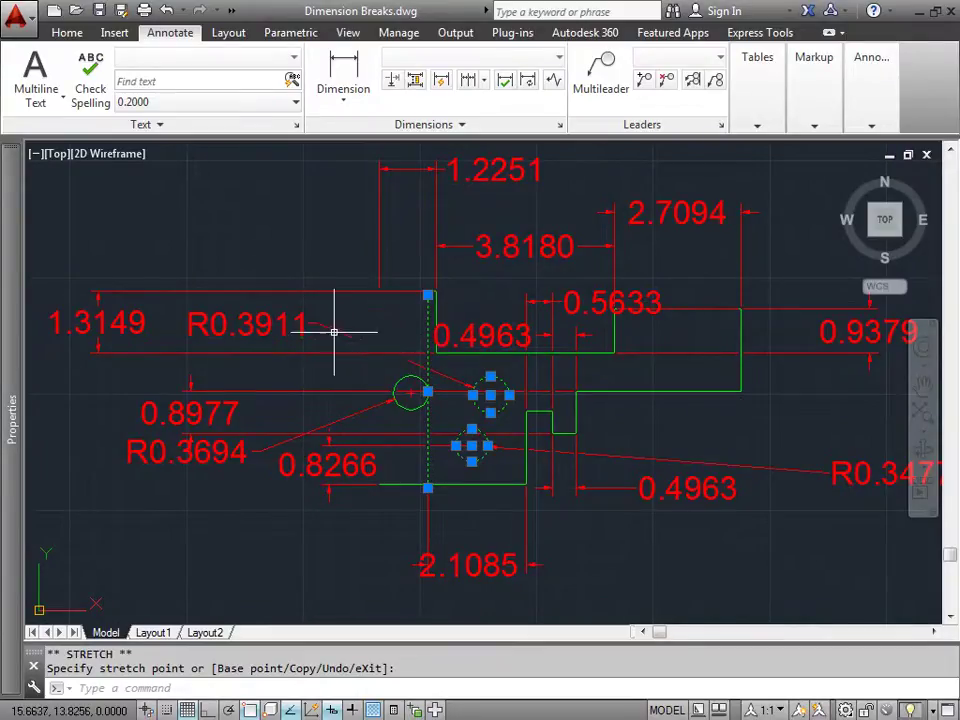
Remove the dimension break from the R0.3911 leader.
left_click(391, 80)
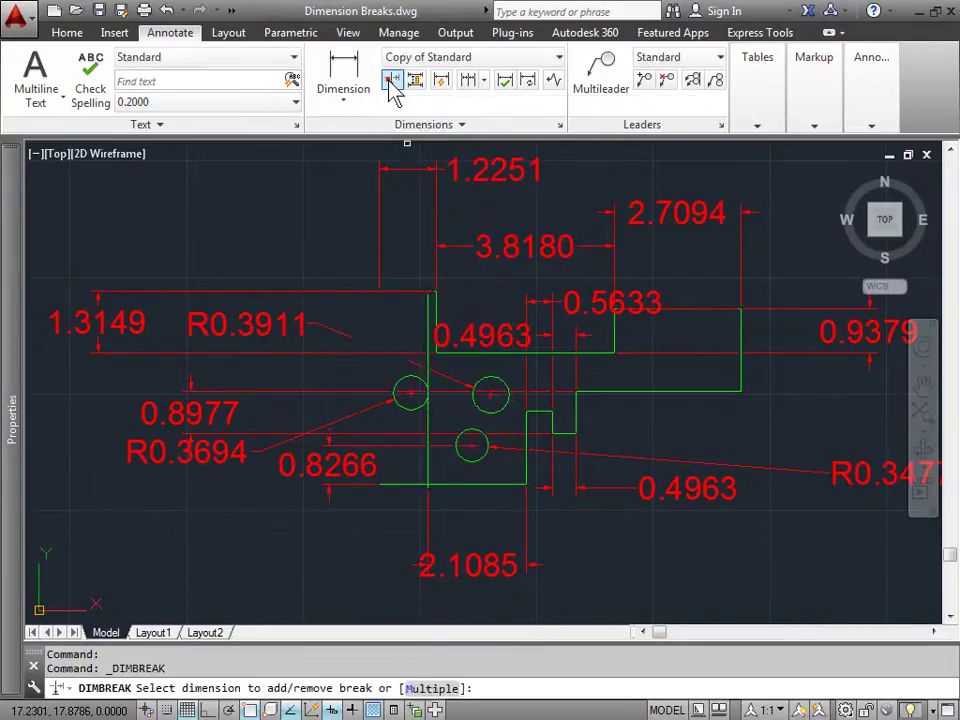
left_click(245, 325)
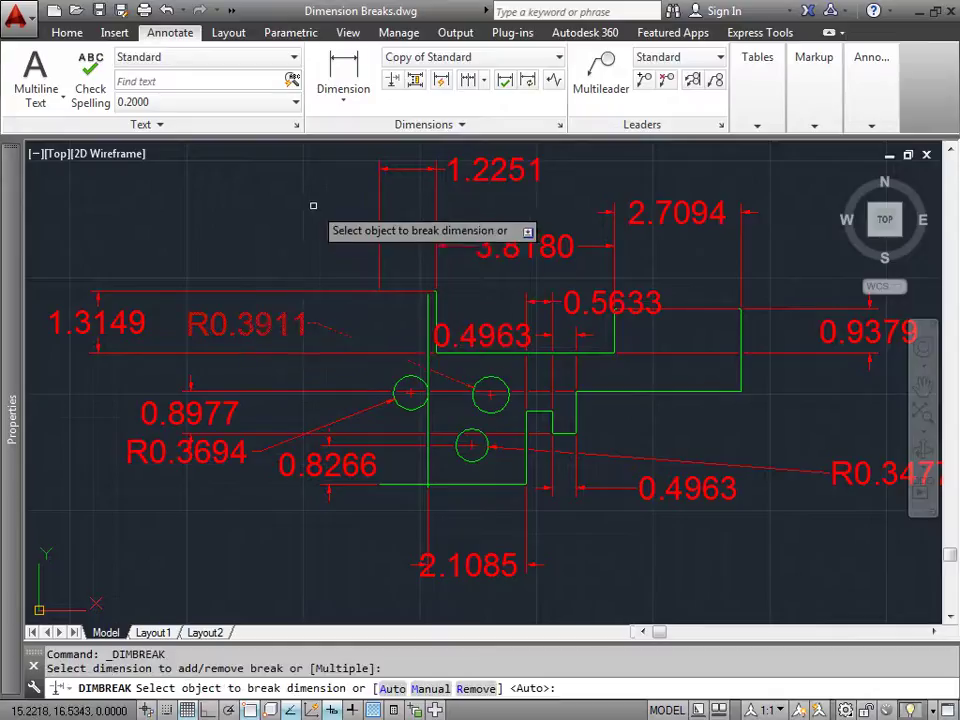
left_click(474, 690)
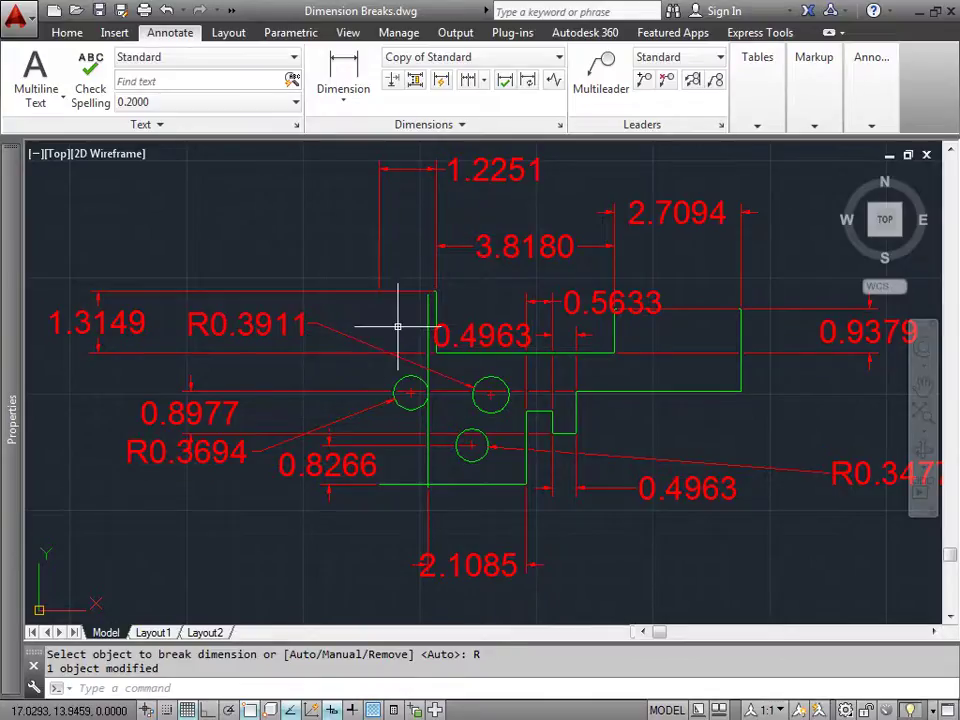
Reapply an automatic dimension break to the R0.3911 leader and recentre the part.
left_click(392, 80)
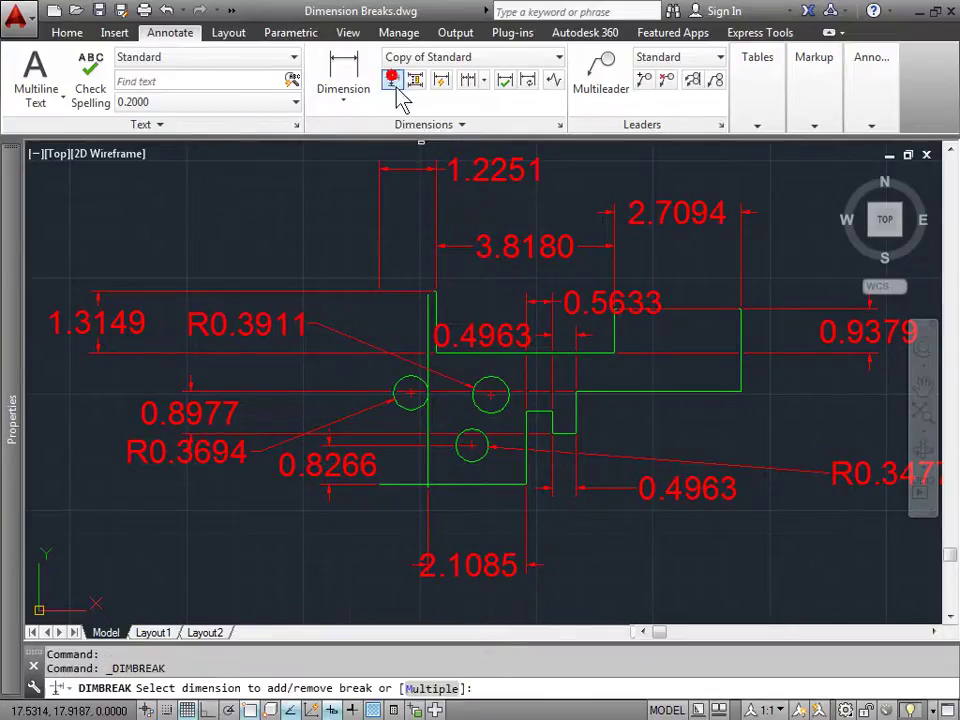
left_click(264, 325)
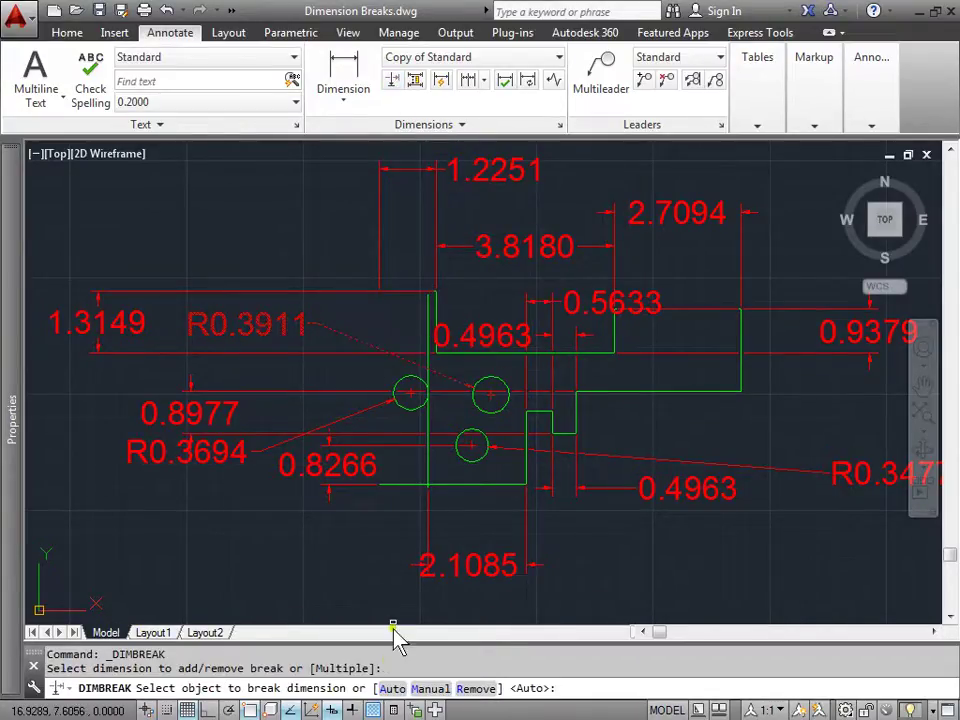
left_click(394, 688)
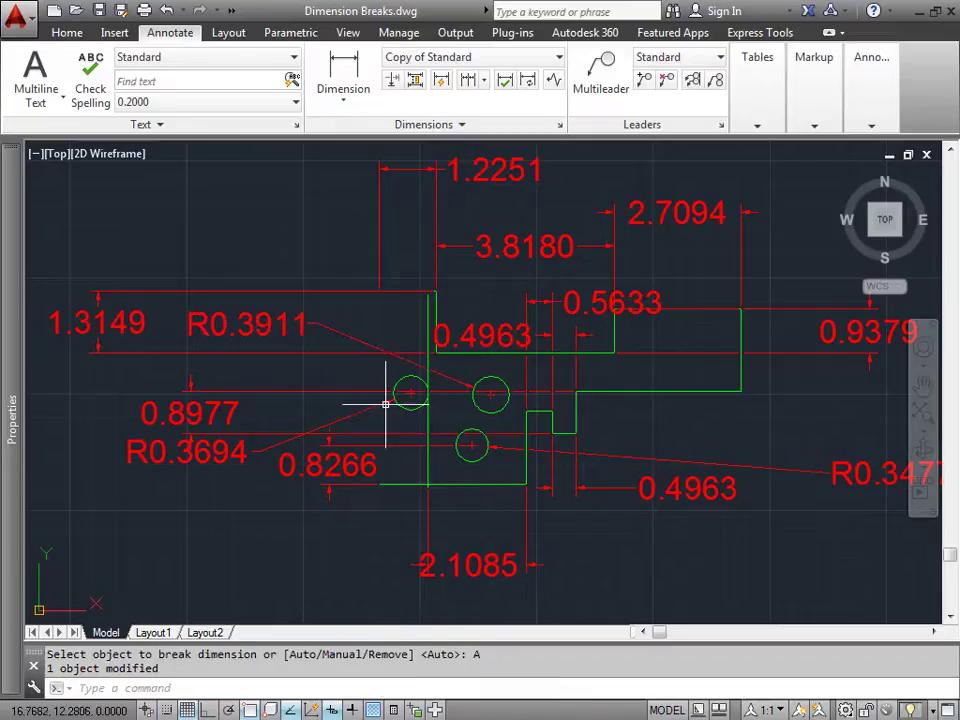
scroll(383, 380, "up", 4)
scroll(469, 437, "down", 4)
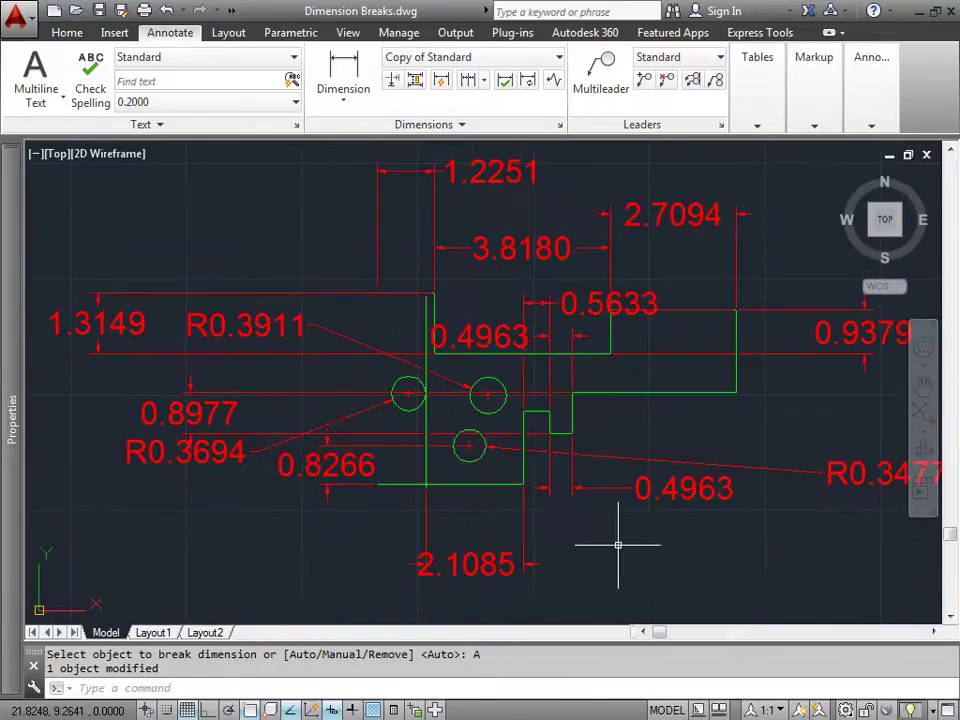
middle_click_drag(799, 568, 635, 543)
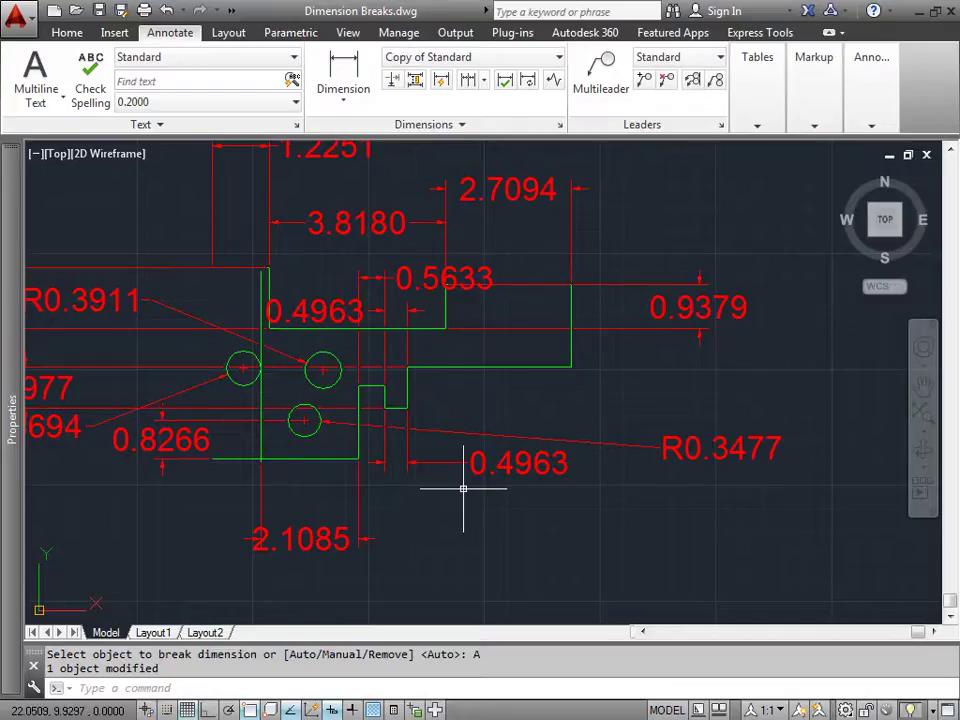
scroll(463, 489, "down", 2)
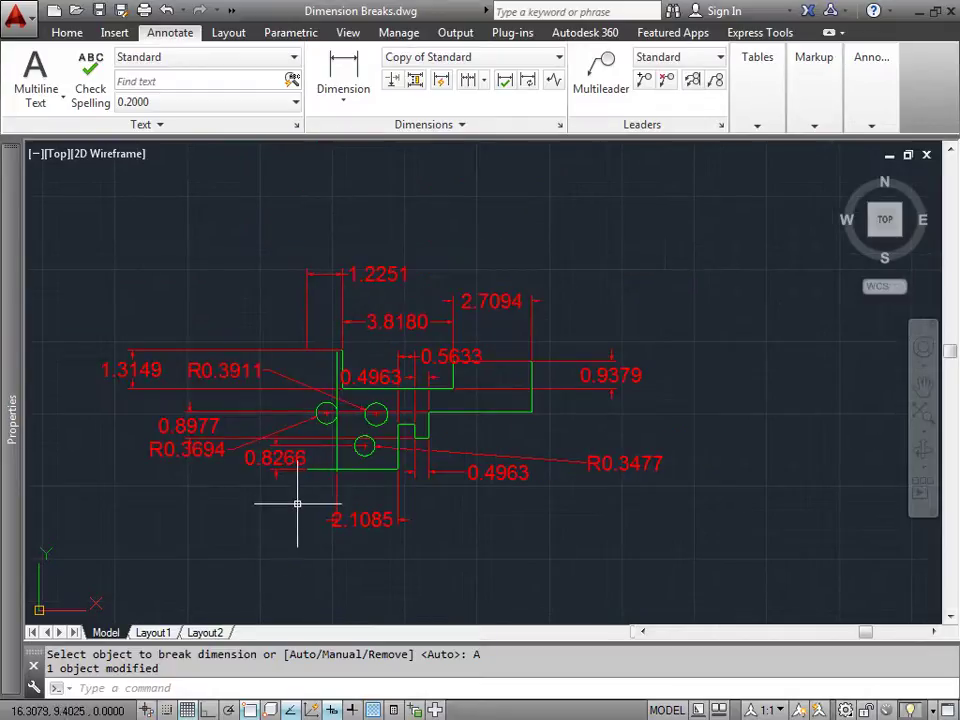